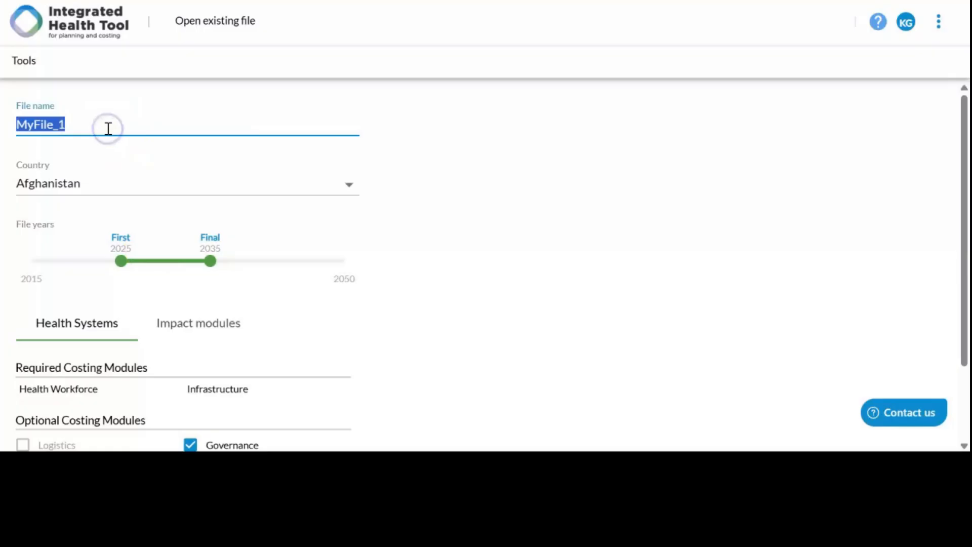
Step: Name the new file Test Projection 2025 and set its country to Sample country
type("Test Projection 2025")
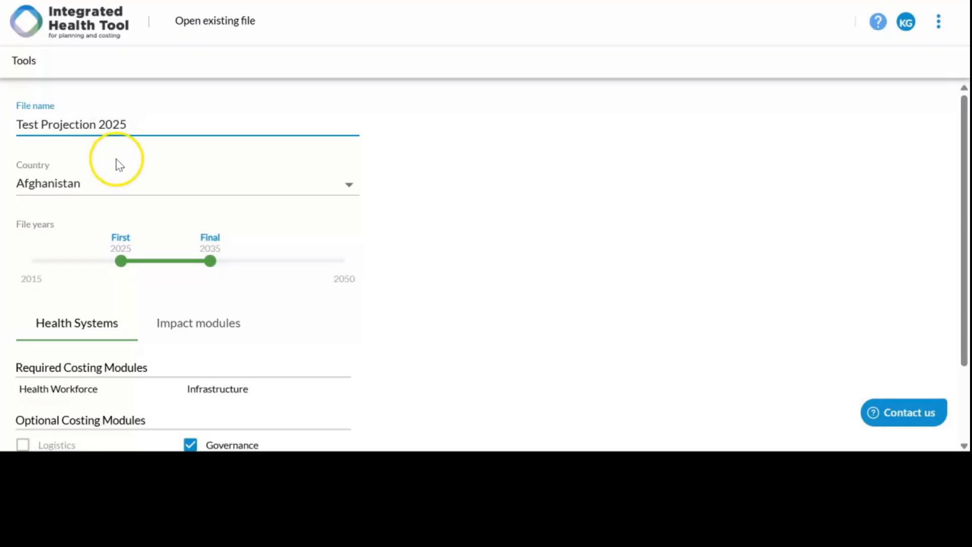
left_click(96, 191)
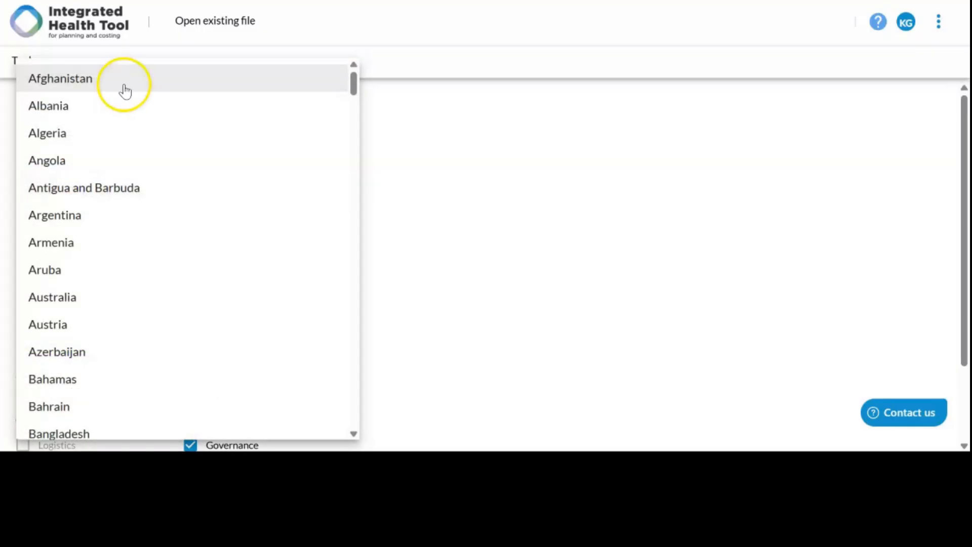
scroll(123, 89, "down", 2)
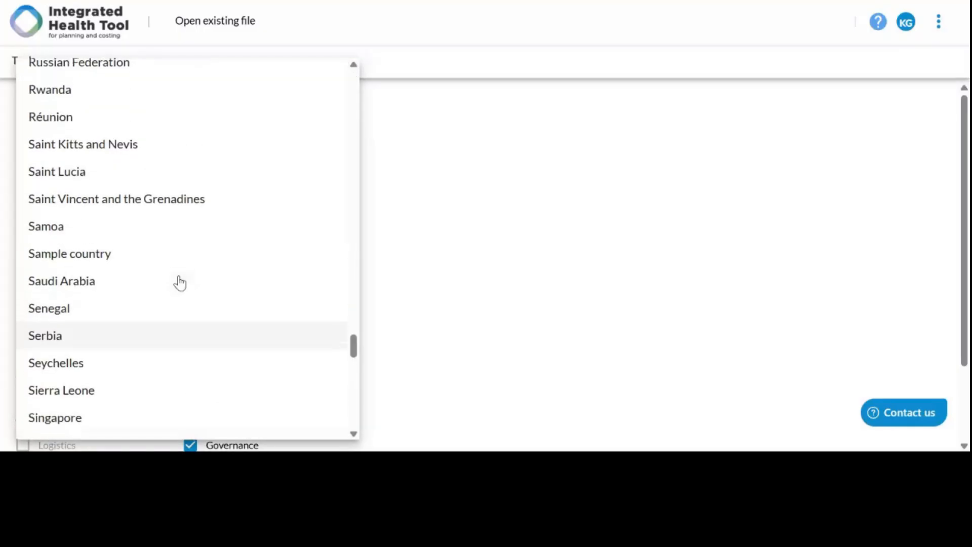
scroll(180, 279, "up", 1)
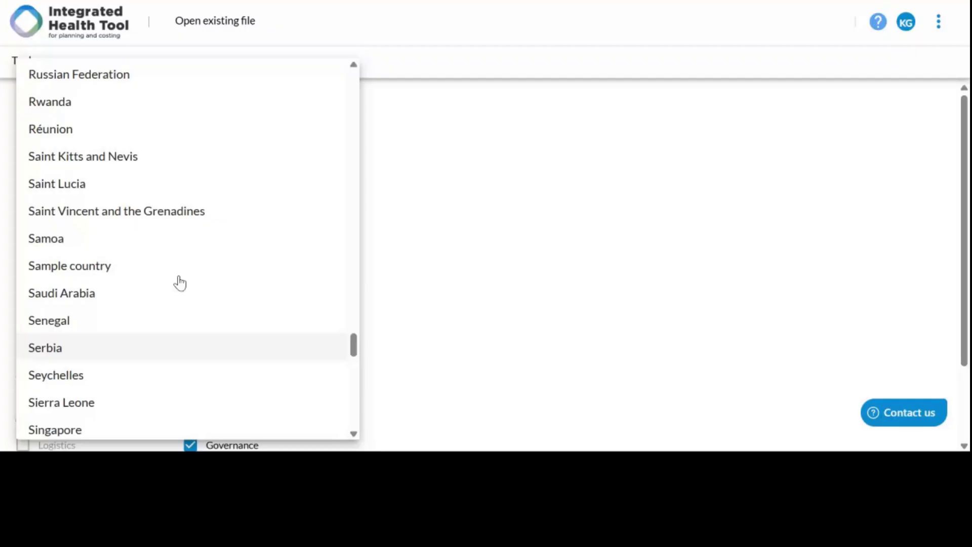
left_click(167, 273)
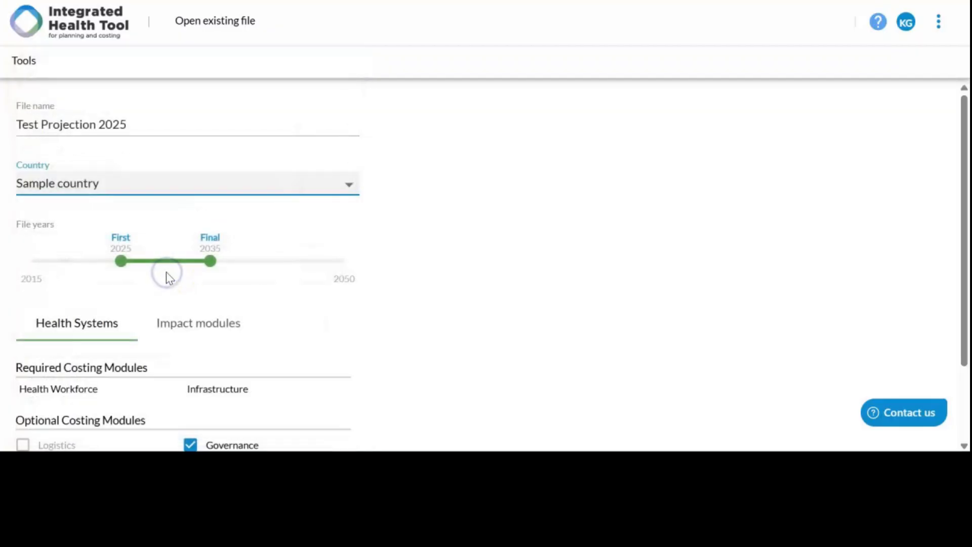
left_click(432, 218)
Step: Review the file's health system and impact modules, including the optional TB model, and create the projection file
scroll(432, 217, "down", 1)
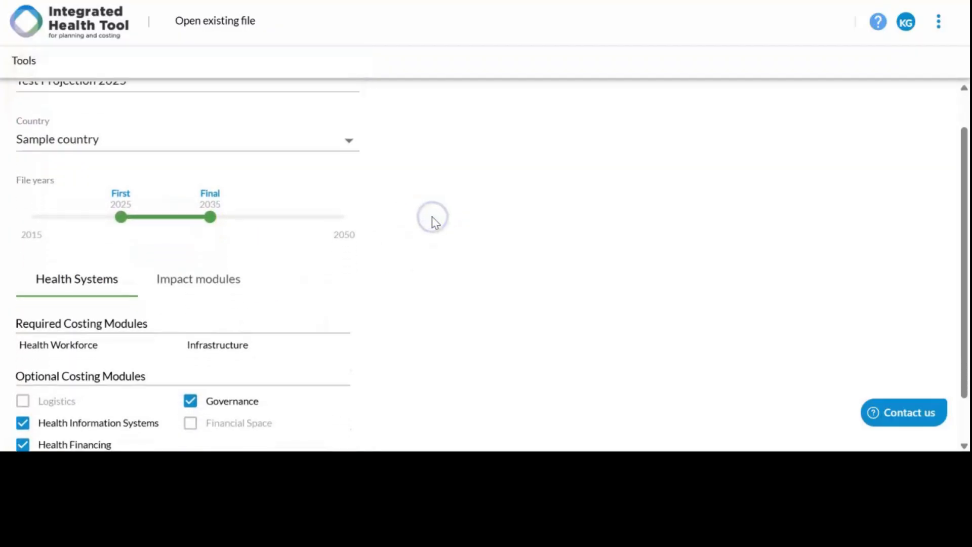
scroll(431, 217, "down", 1)
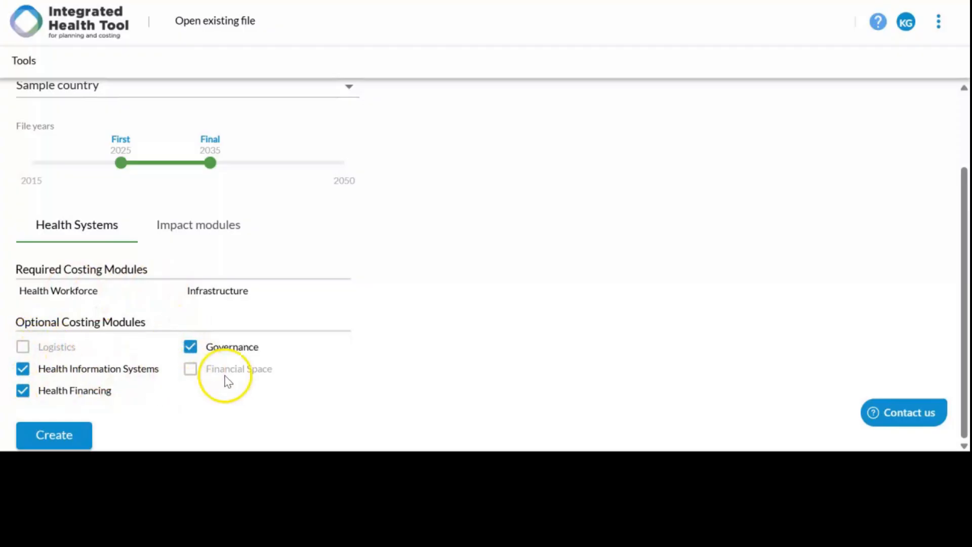
left_click(193, 227)
scroll(105, 289, "down", 1)
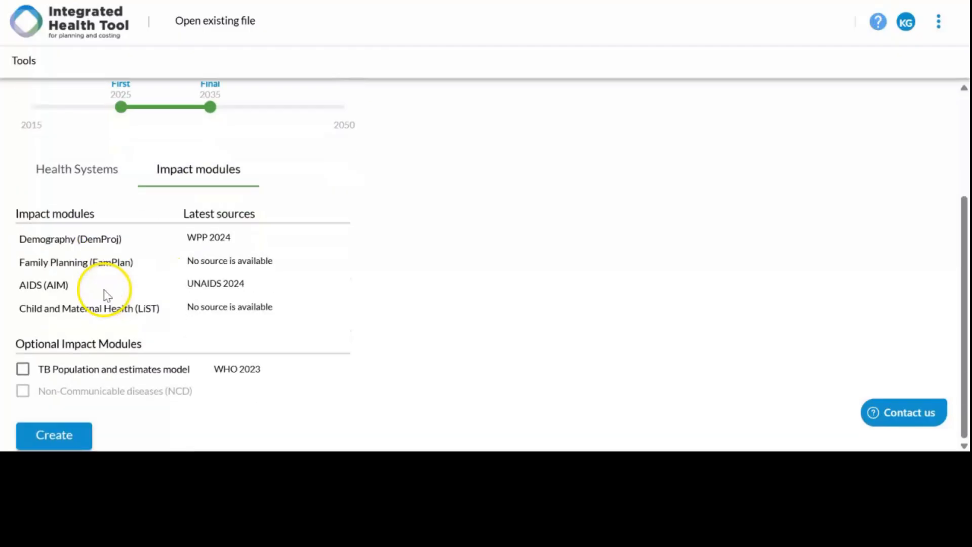
left_click(23, 370)
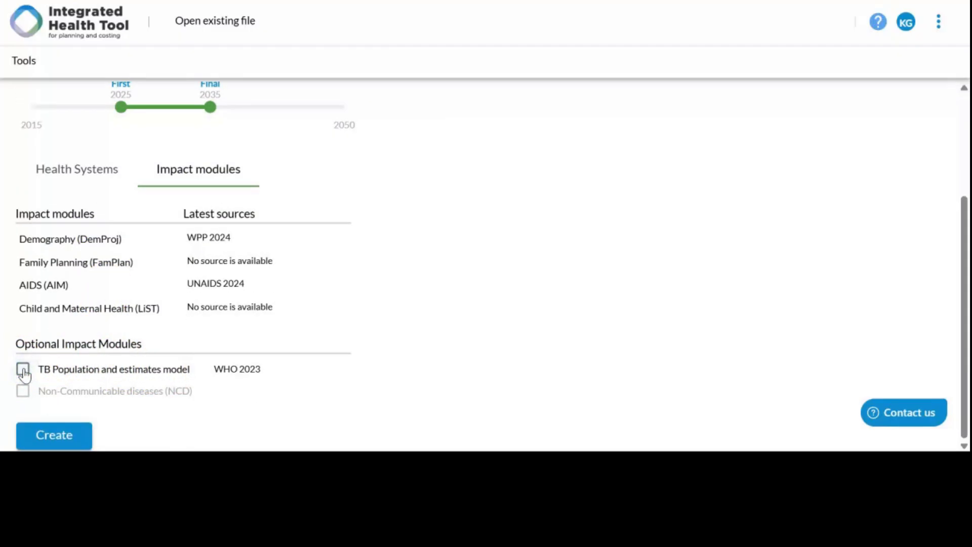
left_click(66, 433)
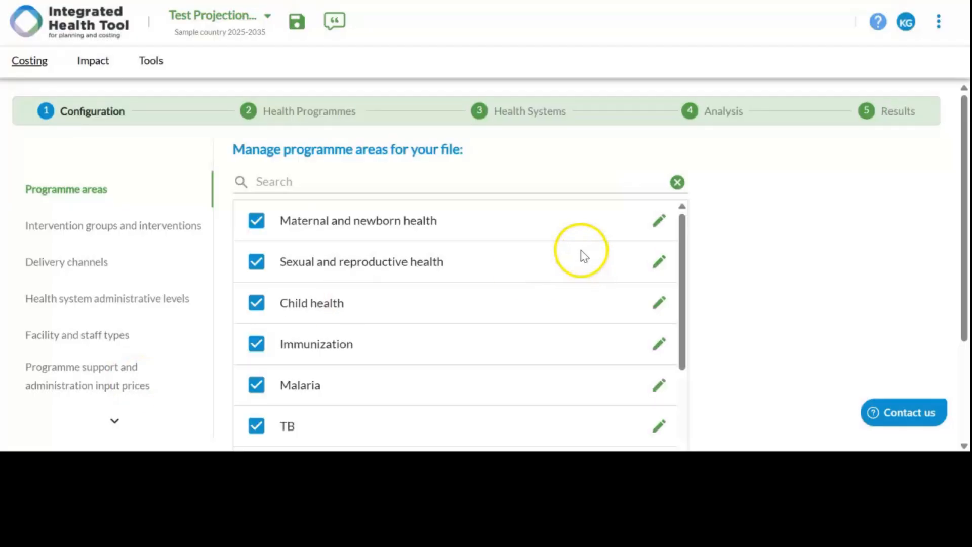
Step: Examine the full list of programme areas available for the file and the option for adding a custom one
scroll(758, 184, "down", 1)
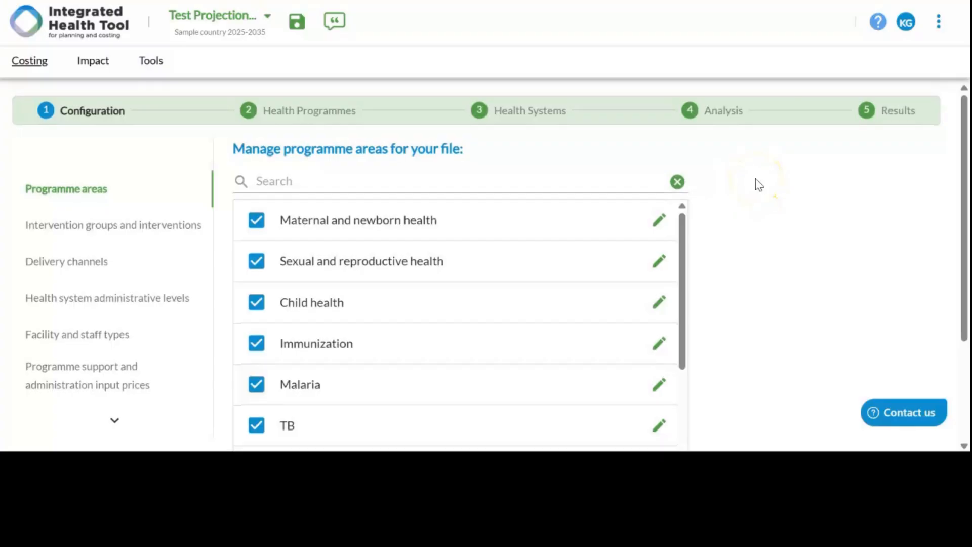
scroll(758, 184, "up", 1)
scroll(759, 184, "down", 2)
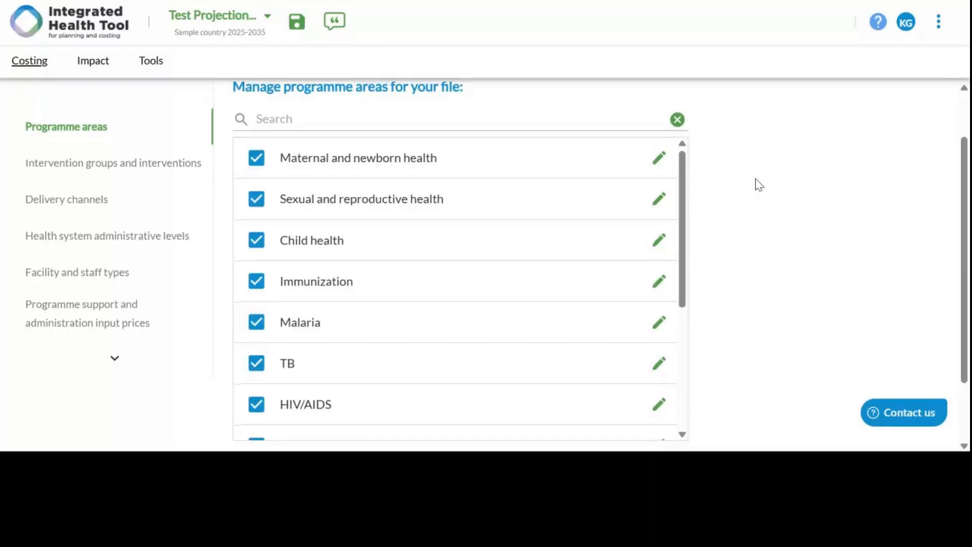
scroll(758, 184, "down", 2)
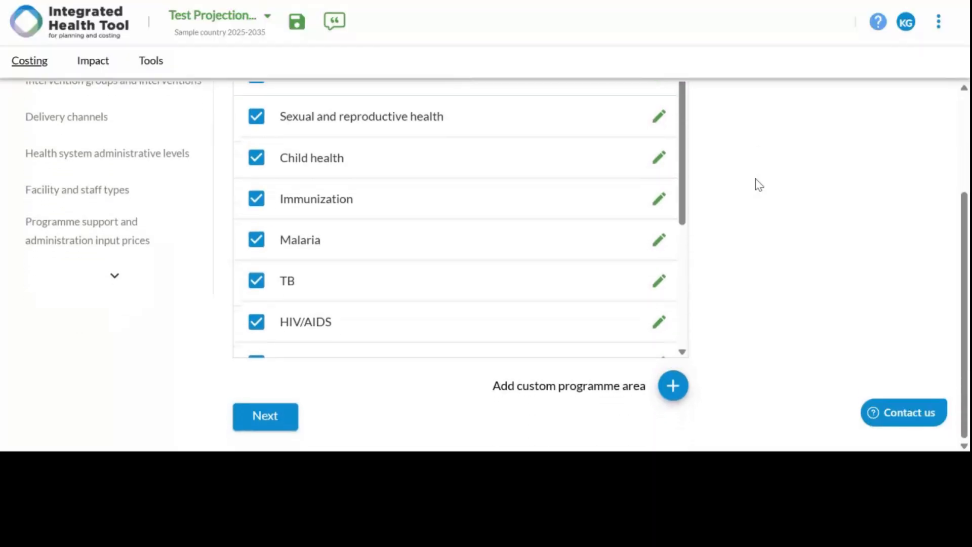
scroll(540, 235, "down", 3)
scroll(541, 235, "down", 2)
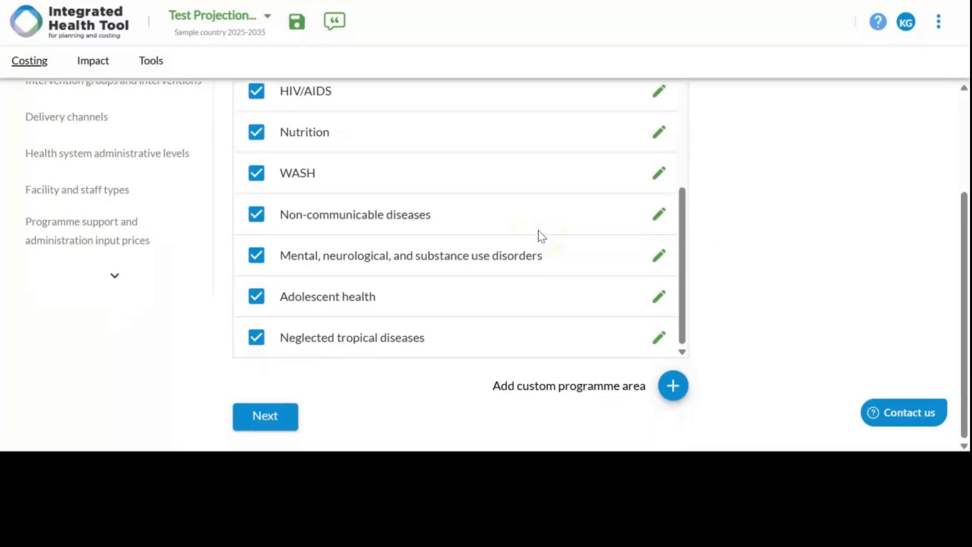
scroll(540, 235, "up", 2)
scroll(542, 236, "up", 3)
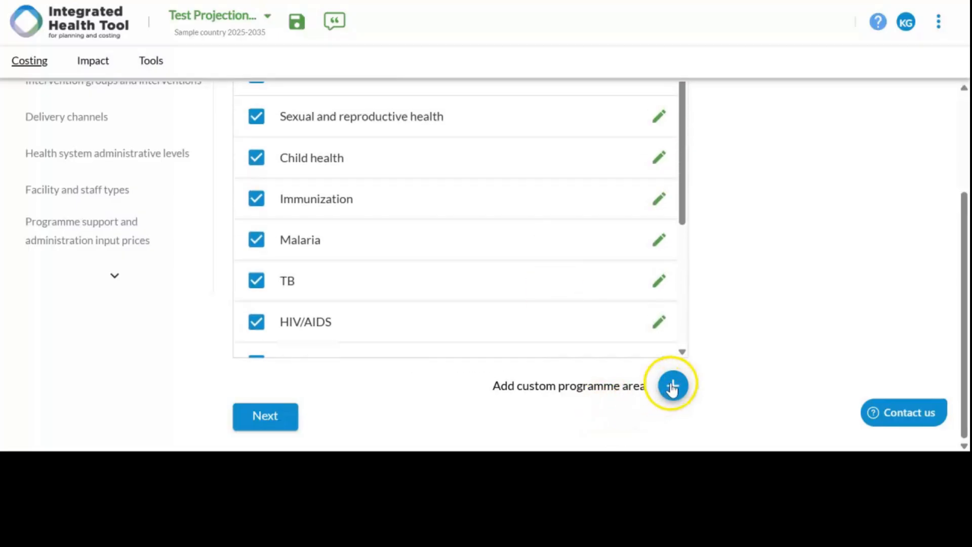
scroll(481, 213, "up", 3)
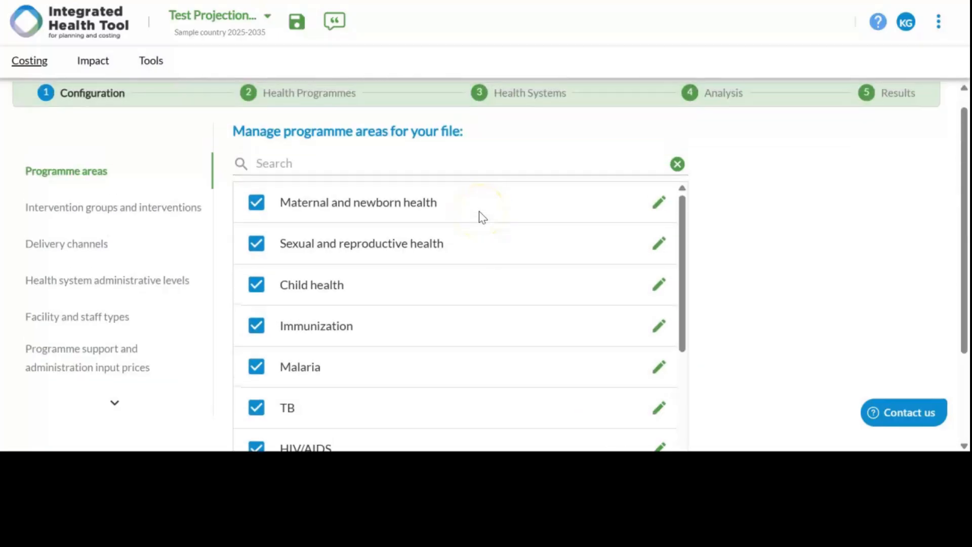
scroll(607, 191, "down", 3)
scroll(620, 238, "up", 3)
scroll(730, 262, "down", 3)
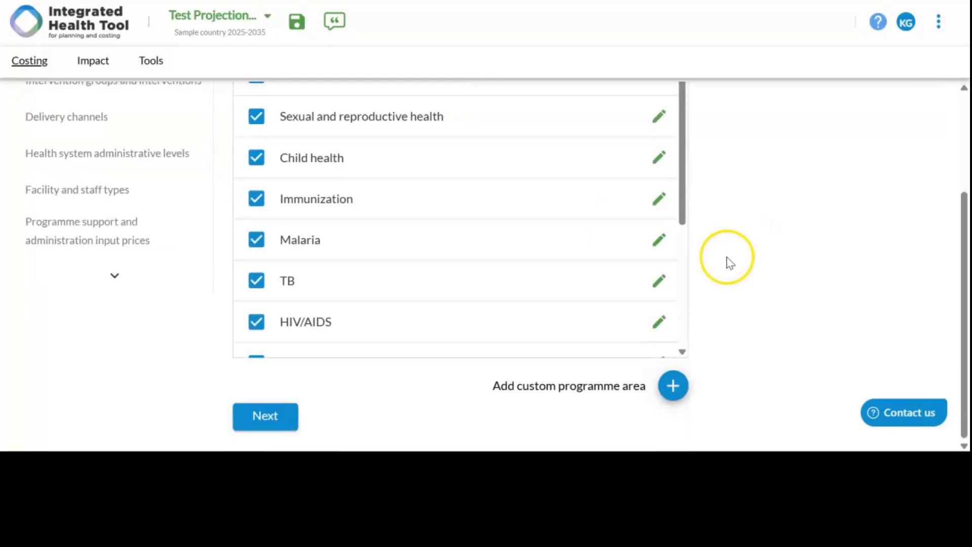
Step: Rename the Maternal and newborn health programme area as Maternal and newborn reproductive health
scroll(673, 206, "up", 4)
left_click(658, 219)
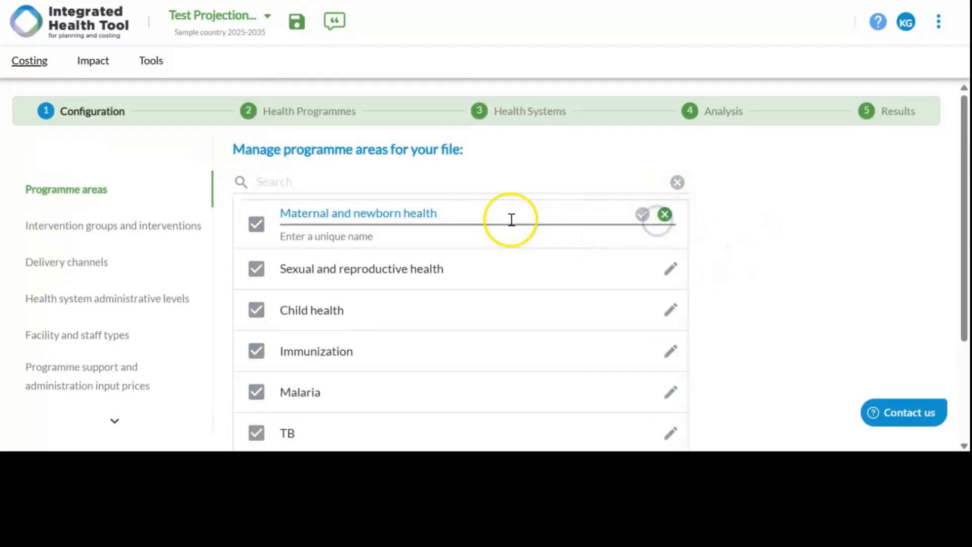
left_click(480, 208)
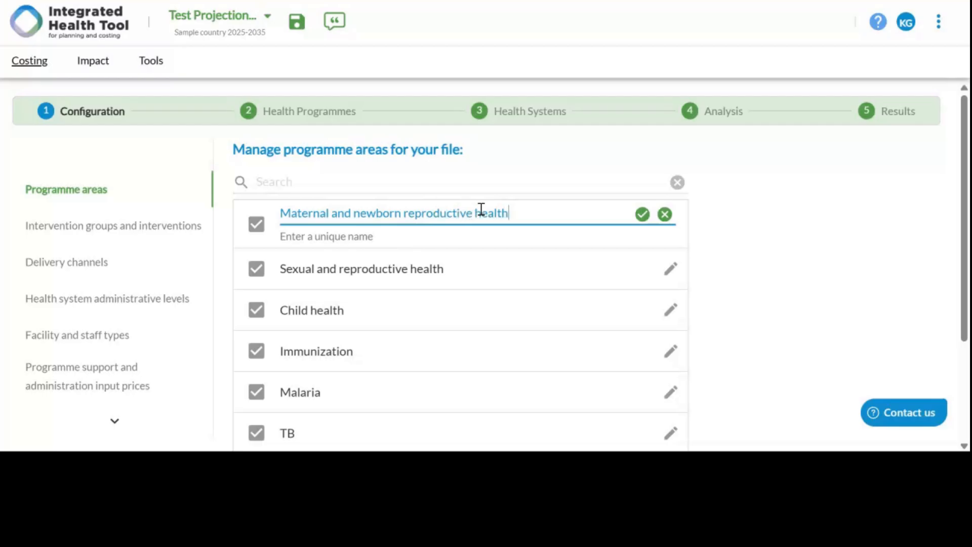
left_click(643, 215)
scroll(544, 242, "down", 1)
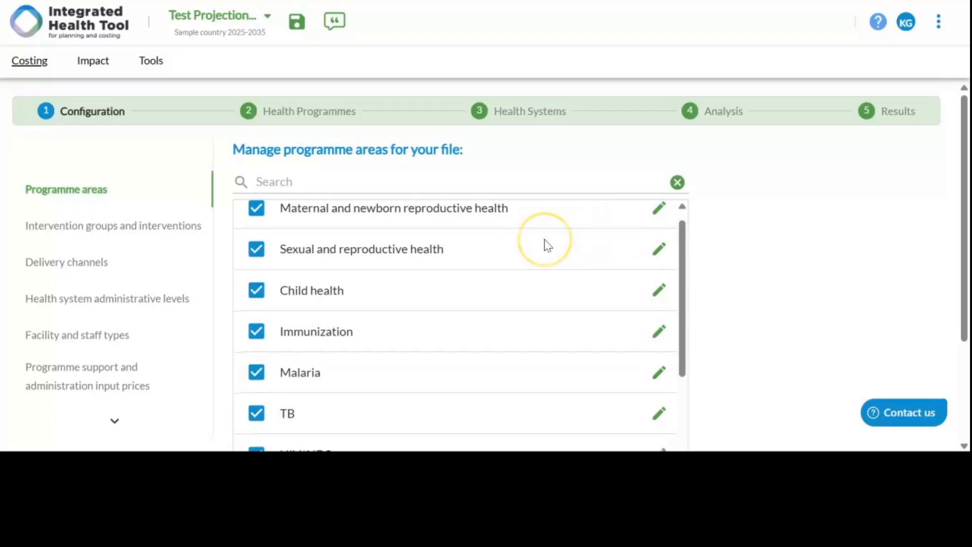
Step: Restore the first programme area's name to Maternal and newborn health by removing the word reproductive
scroll(544, 242, "up", 1)
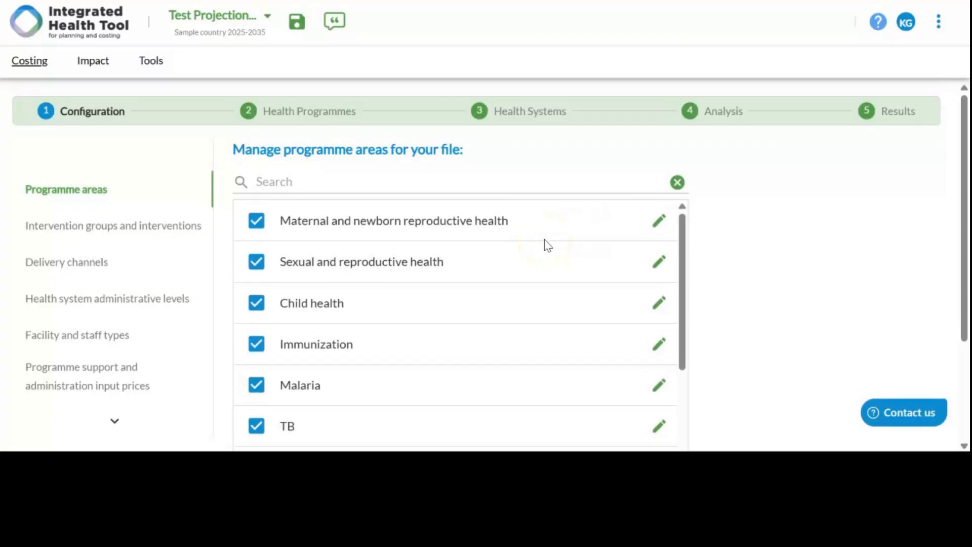
left_click(656, 221)
left_click(466, 215)
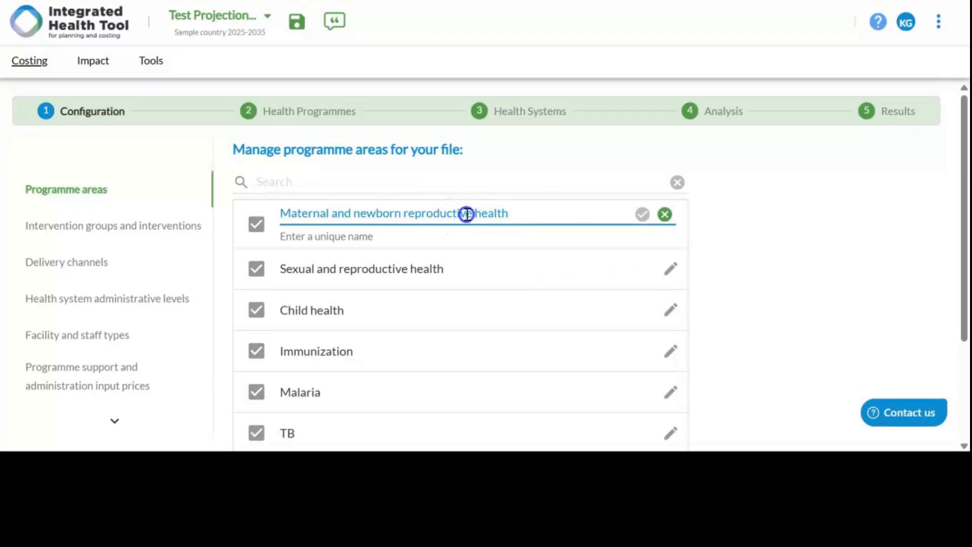
double_click(468, 215)
key("BackSpace")
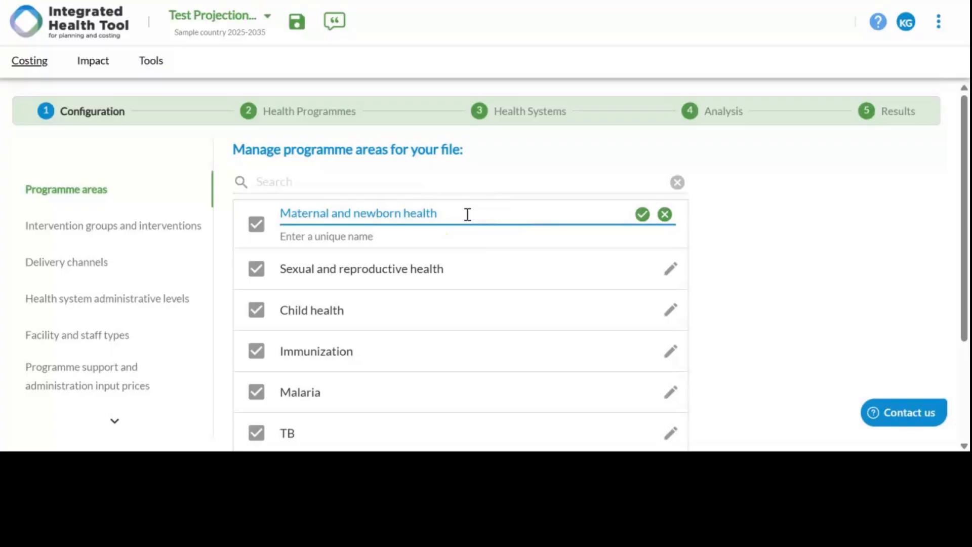
left_click(641, 215)
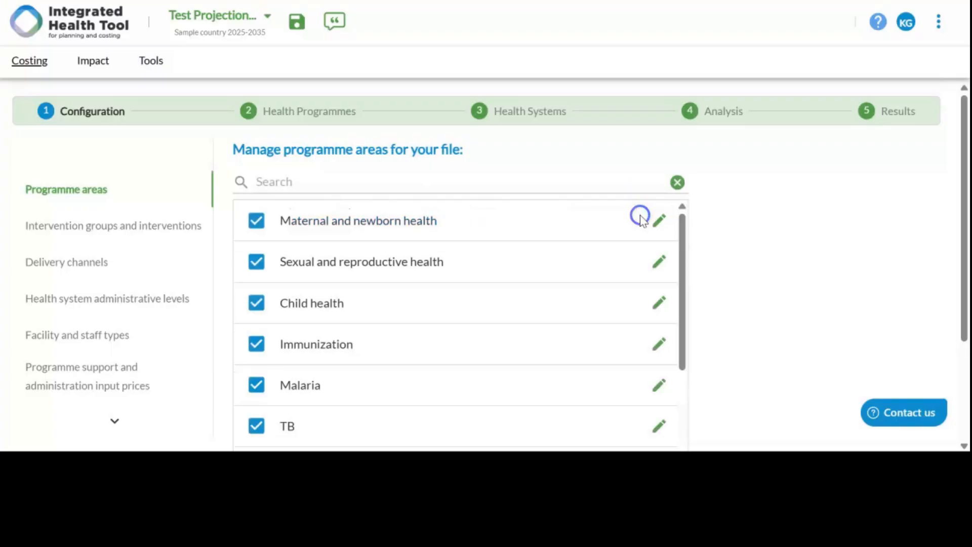
Step: Exclude the WASH and Adolescent health programme areas from the file, keeping Non-communicable diseases and Nutrition selected
scroll(419, 299, "down", 10)
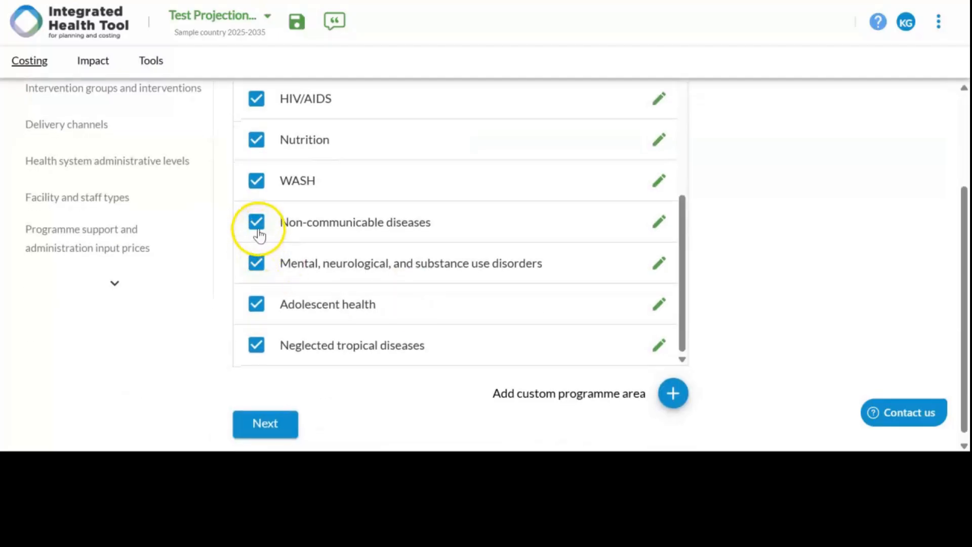
left_click(256, 227)
left_click(258, 230)
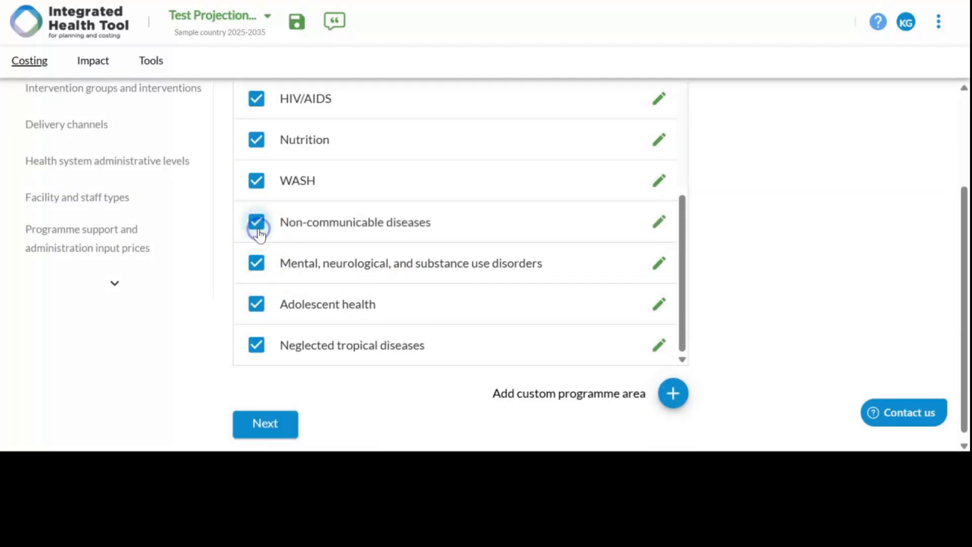
left_click(257, 183)
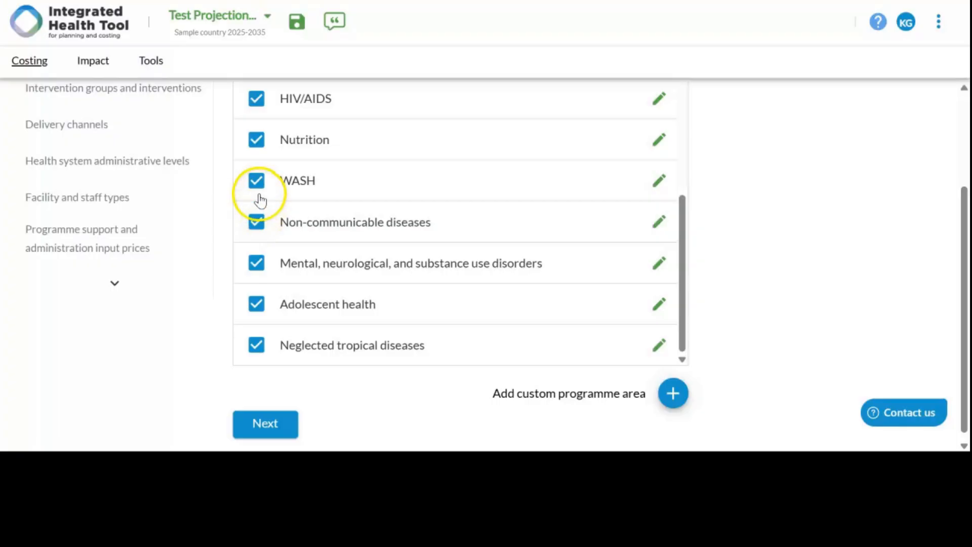
left_click(257, 131)
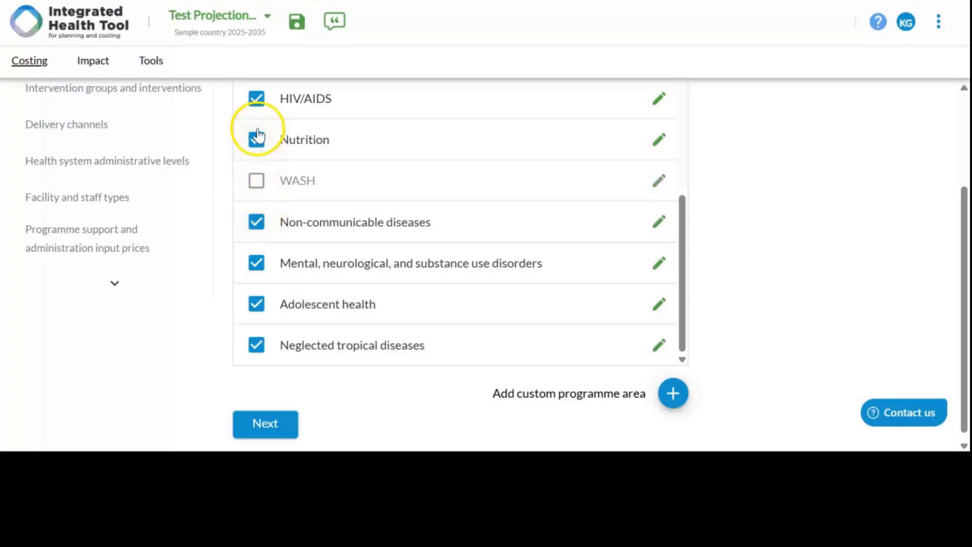
left_click(255, 305)
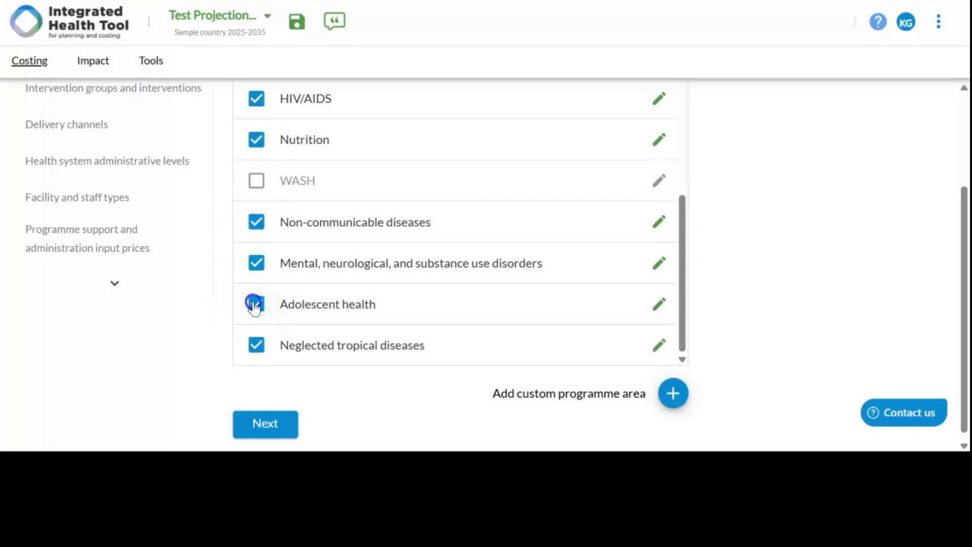
Step: Add a custom programme area named Test disease programme area
left_click(669, 400)
left_click(419, 334)
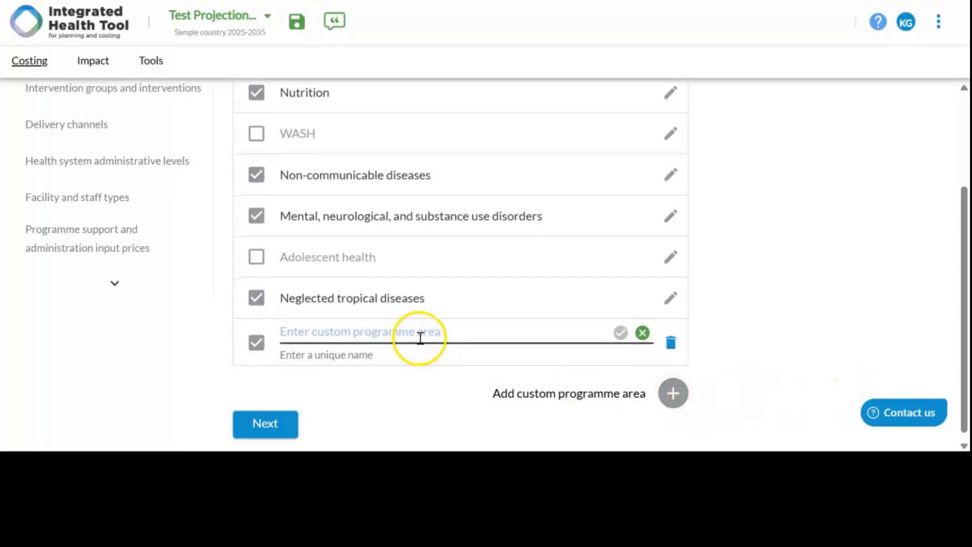
left_click(428, 330)
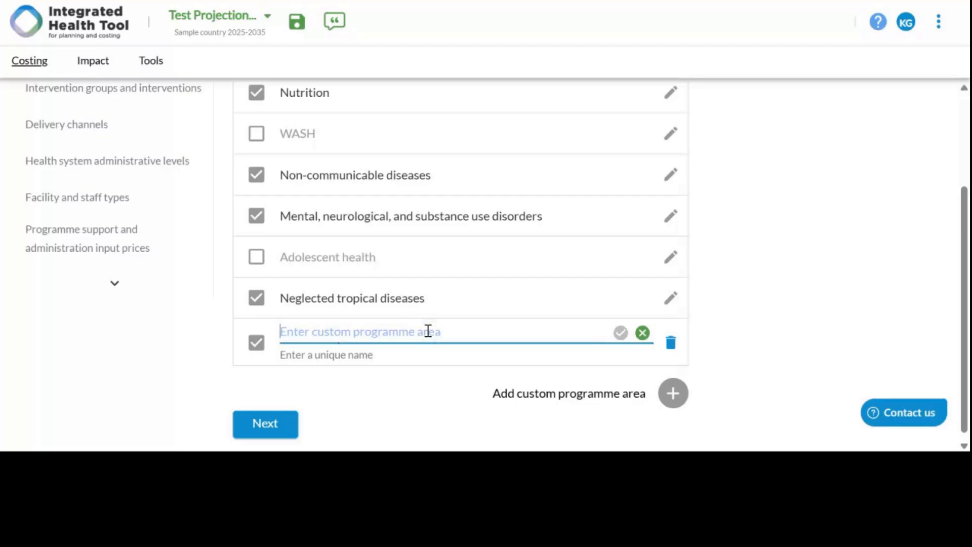
type("Test disease programme area")
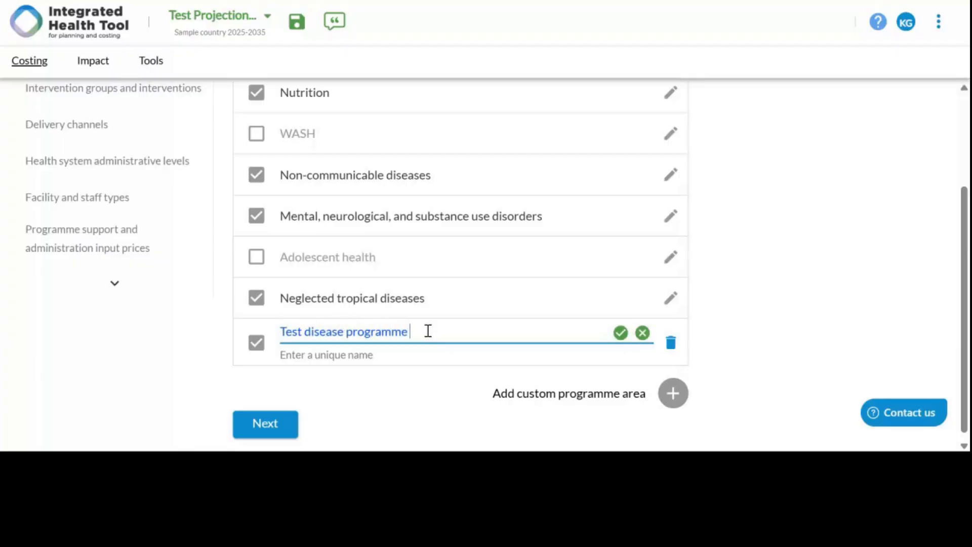
left_click(620, 333)
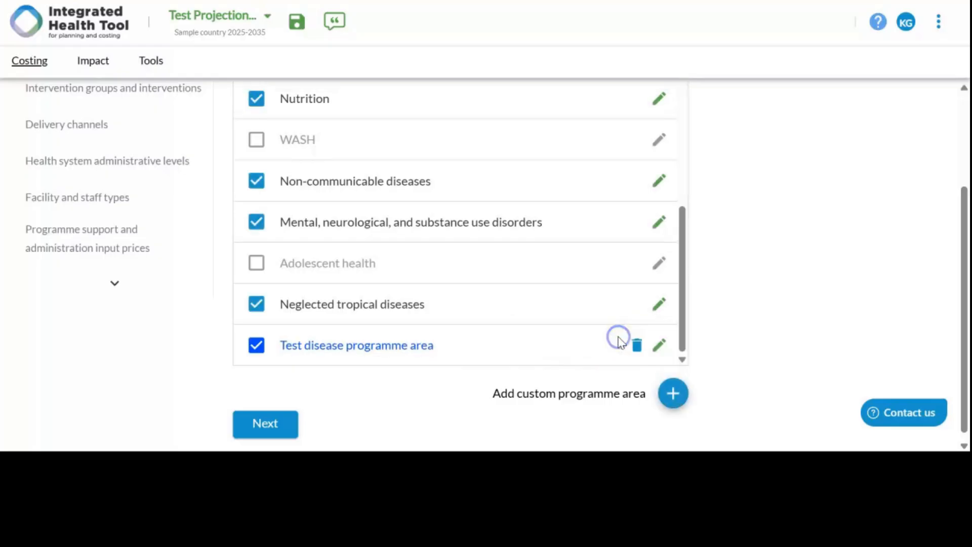
Step: Exclude the Neglected tropical diseases, Mental, neurological, and substance use disorders, Nutrition and Malaria programme areas from the file
left_click(258, 304)
scroll(262, 309, "up", 2)
left_click(263, 311)
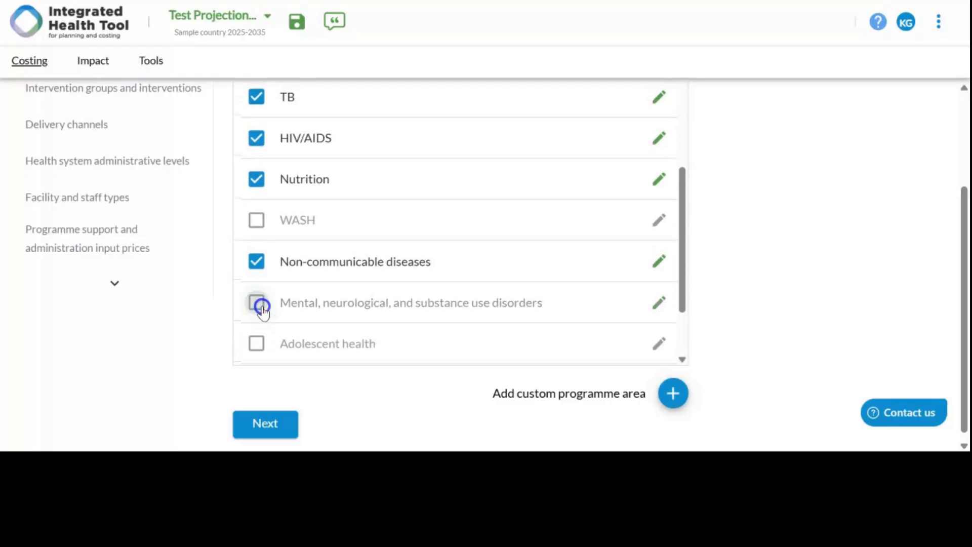
scroll(263, 312, "up", 3)
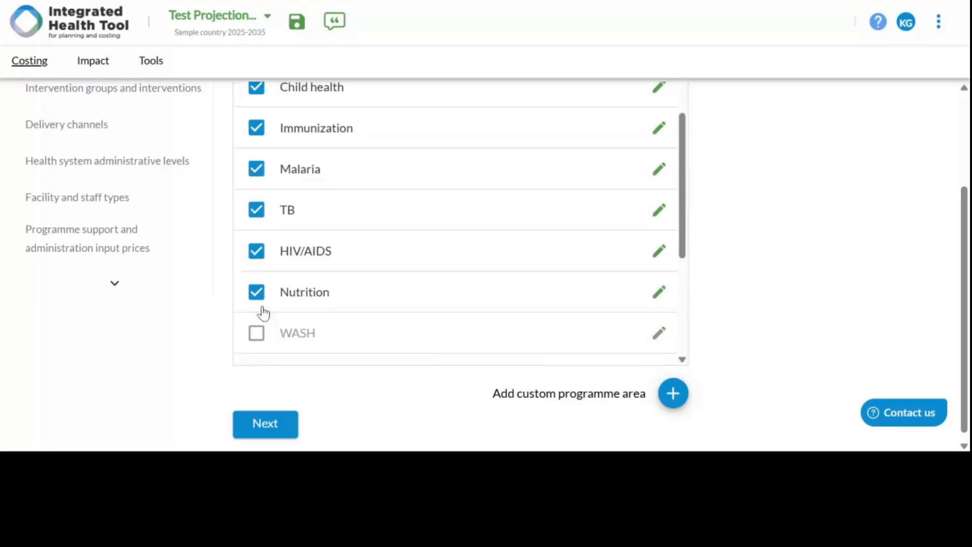
left_click(262, 298)
left_click(257, 168)
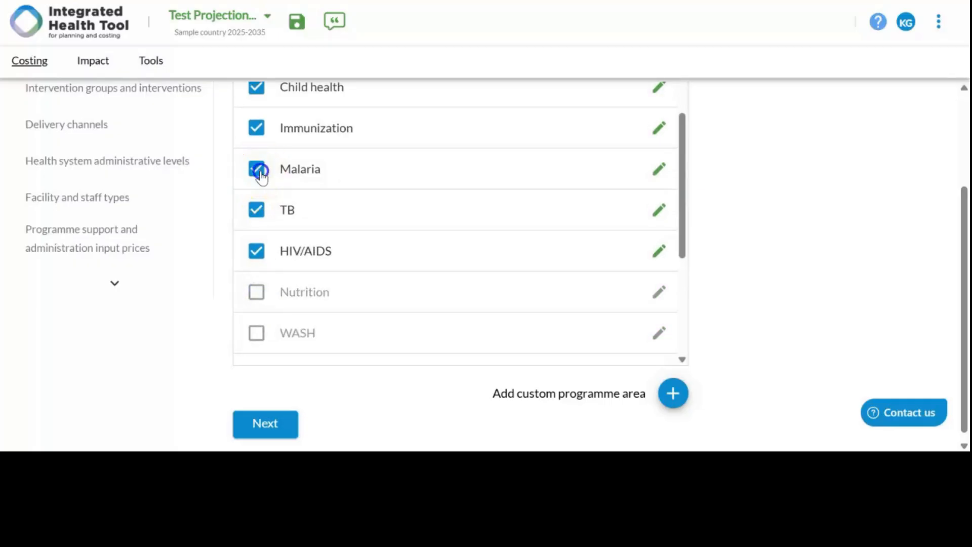
Step: Exclude the Sexual and reproductive health and Immunization programme areas from the file
scroll(261, 175, "up", 2)
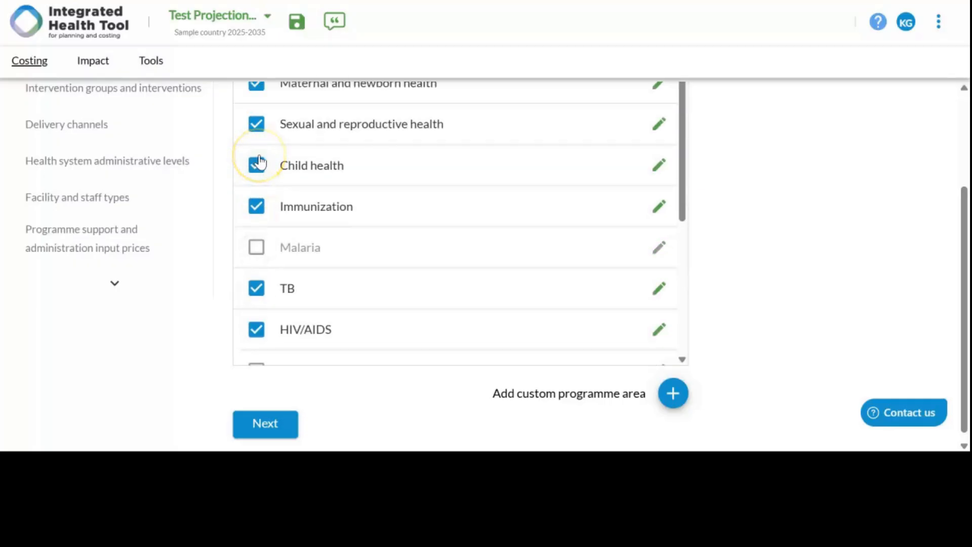
scroll(260, 161, "up", 3)
scroll(259, 155, "down", 2)
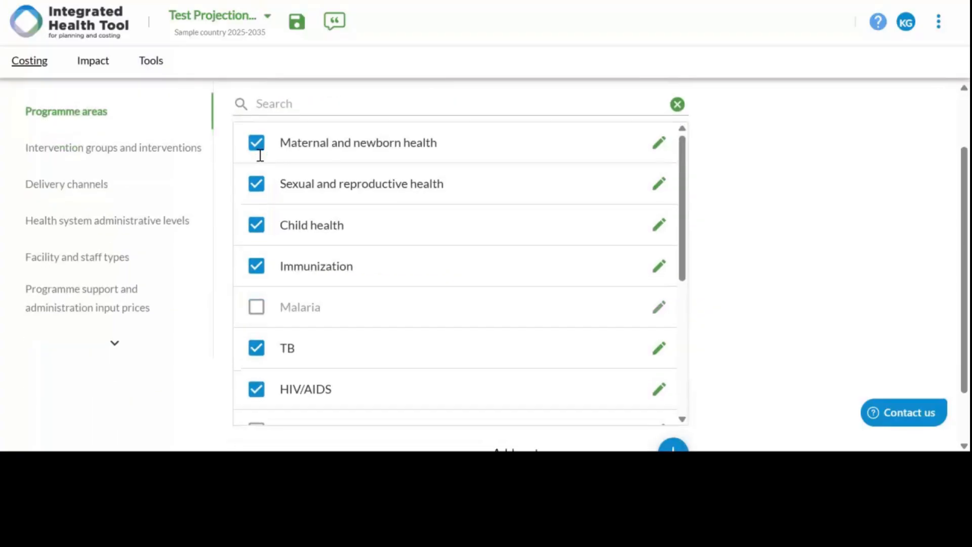
left_click(258, 188)
left_click(256, 264)
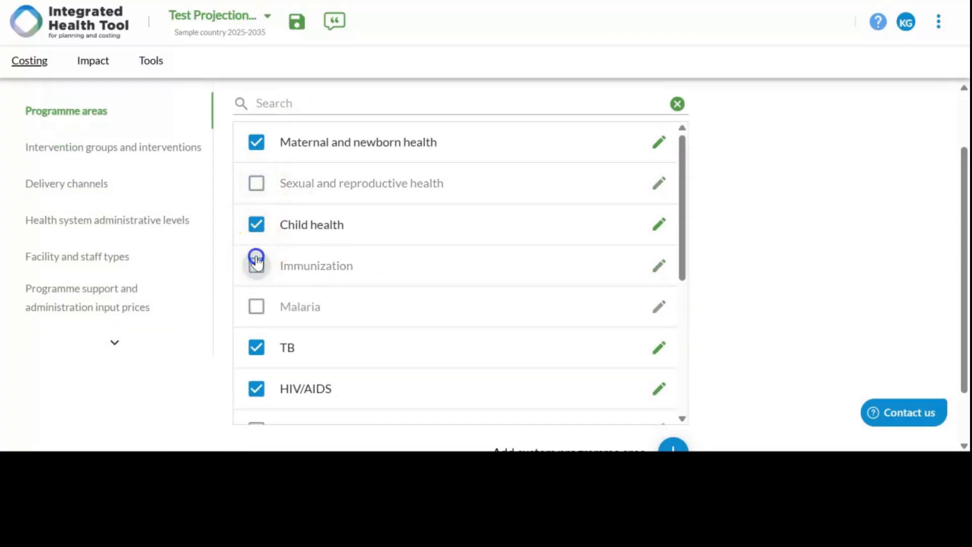
Step: Finish the programme area selection and continue to the intervention groups and interventions configuration
scroll(257, 262, "down", 1)
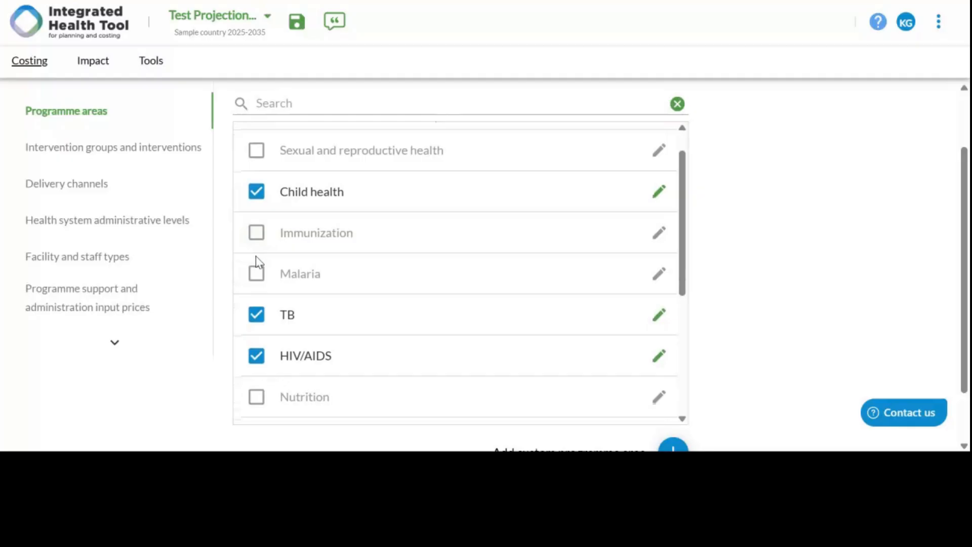
scroll(257, 262, "down", 7)
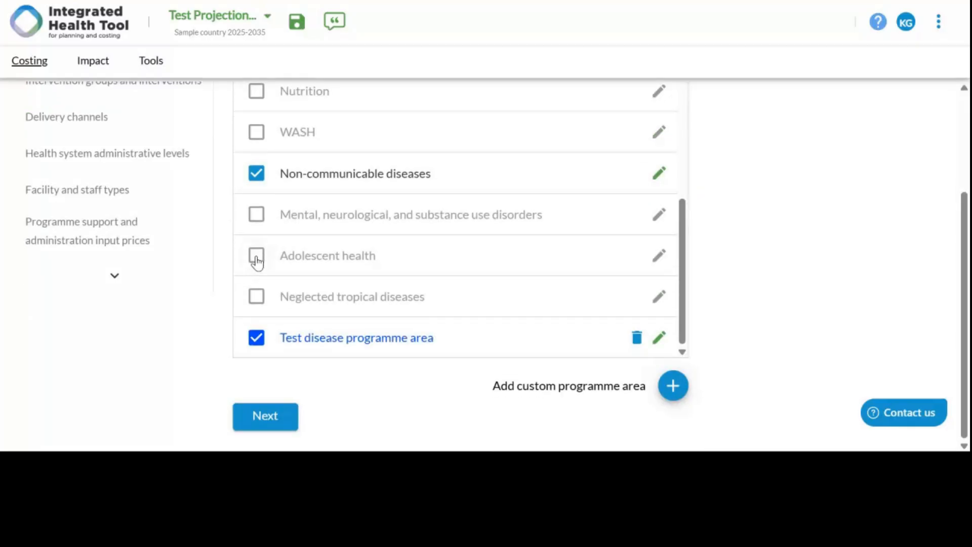
left_click(265, 424)
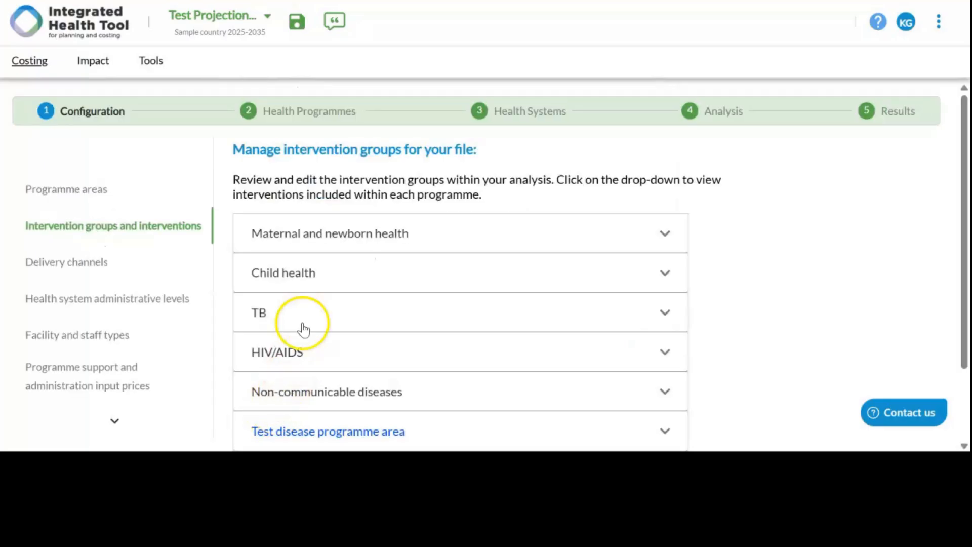
Step: Review the listed programme areas and examine the intervention groups included under Maternal and newborn health
scroll(393, 211, "down", 2)
scroll(393, 211, "up", 1)
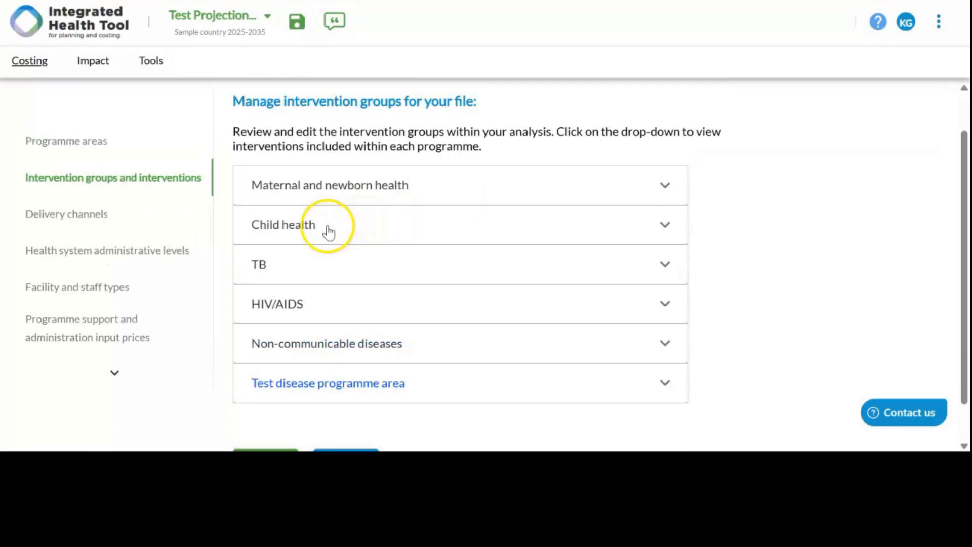
scroll(329, 232, "down", 1)
scroll(328, 232, "up", 2)
scroll(329, 231, "down", 1)
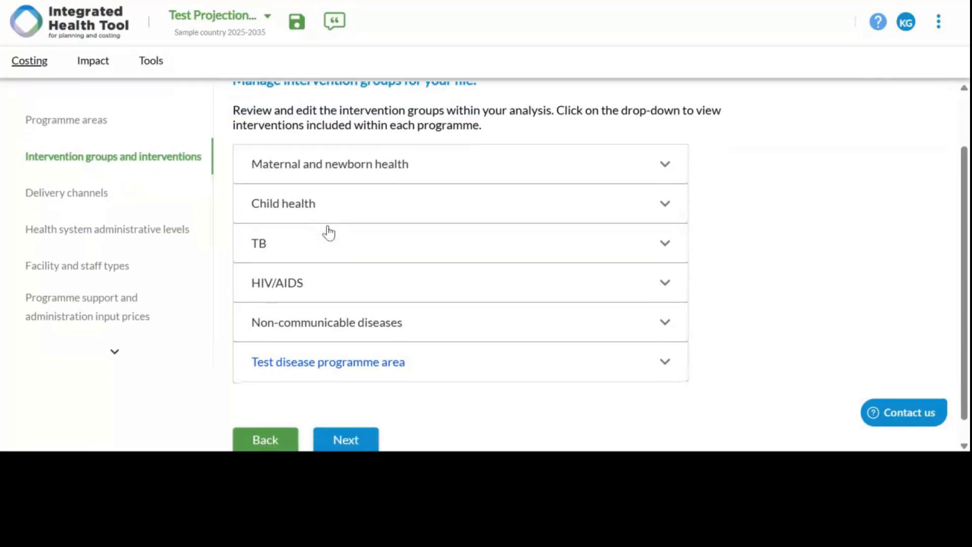
scroll(329, 232, "down", 1)
left_click(678, 139)
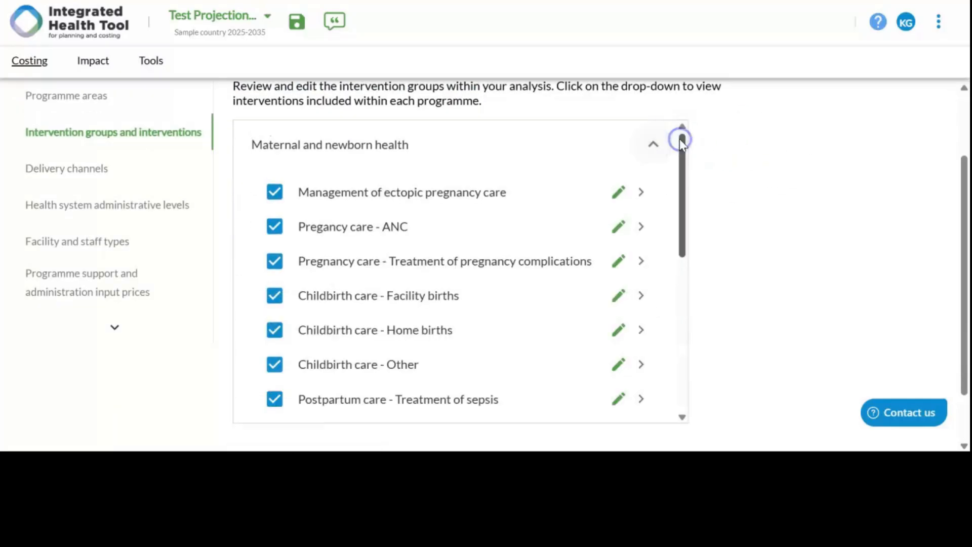
scroll(445, 218, "down", 5)
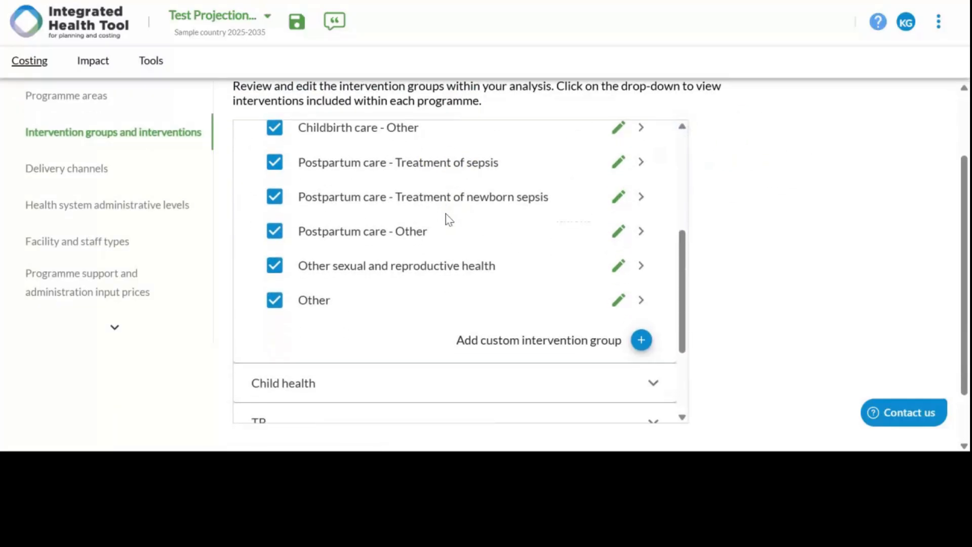
scroll(449, 220, "up", 4)
scroll(449, 219, "down", 6)
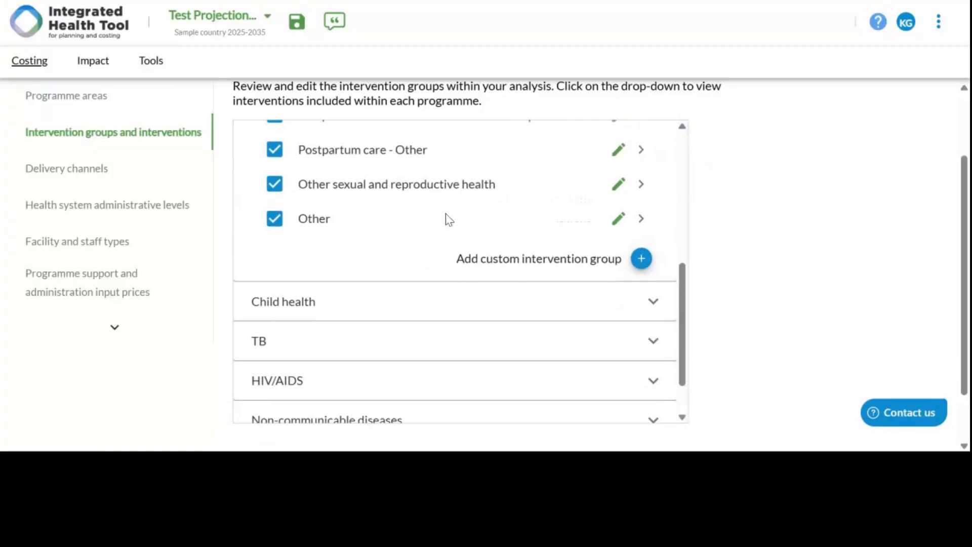
Step: Examine the intervention groups included under the Child health and TB programme areas
left_click(460, 298)
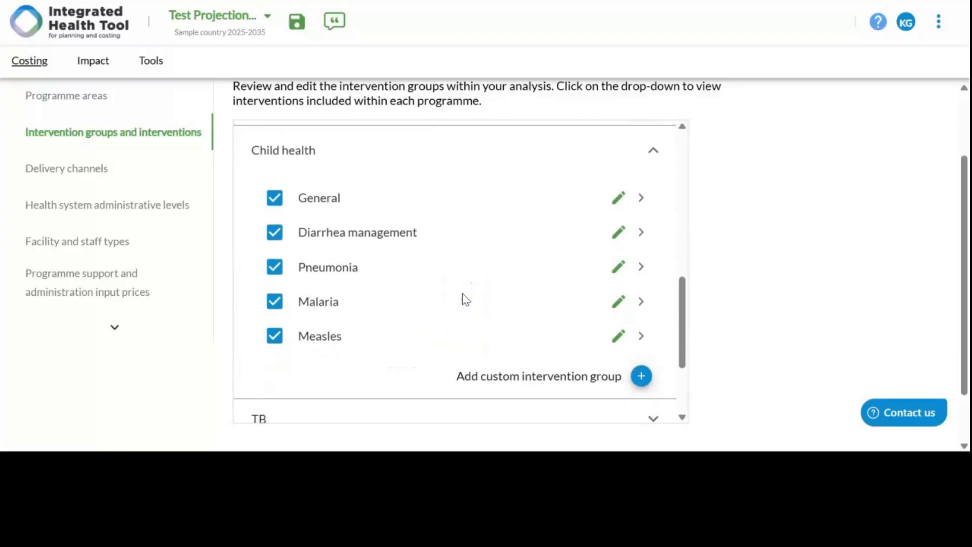
scroll(466, 299, "down", 3)
left_click(464, 298)
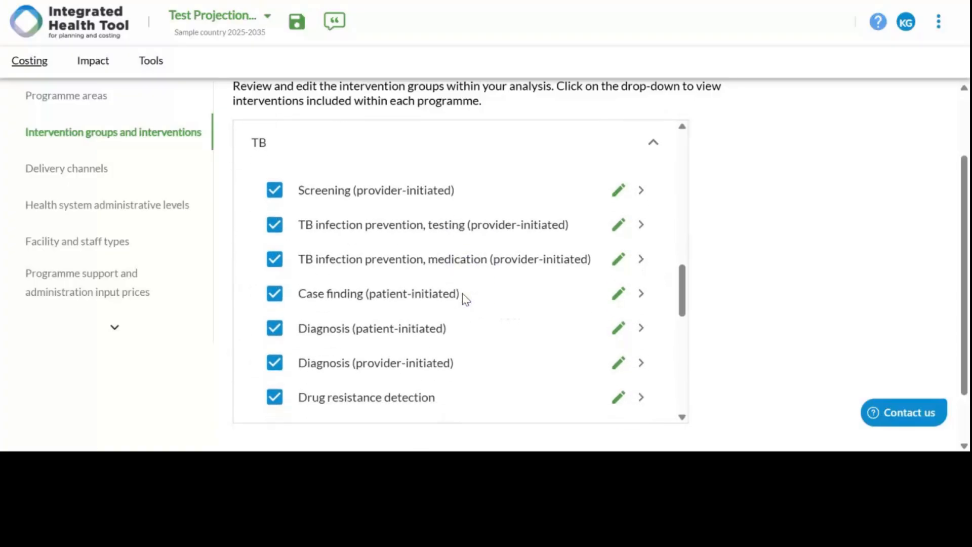
scroll(466, 299, "down", 10)
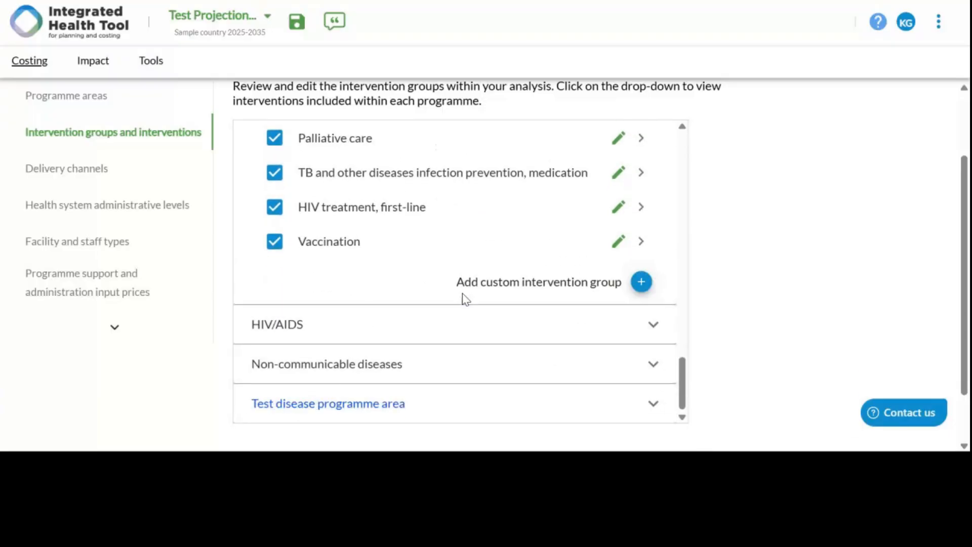
Step: Rename the Prevention intervention group under HIV/AIDS as Prevention and awareness
left_click(437, 328)
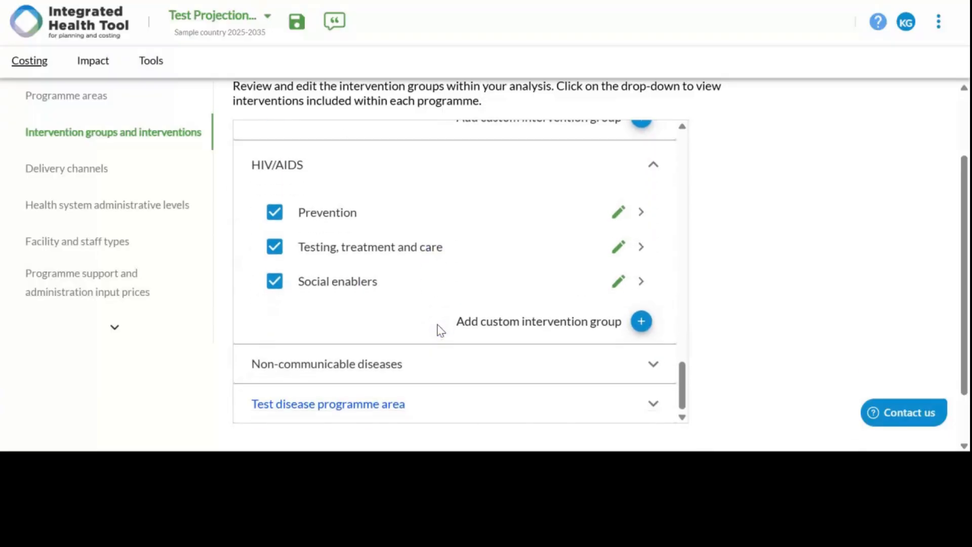
left_click(617, 211)
left_click(501, 207)
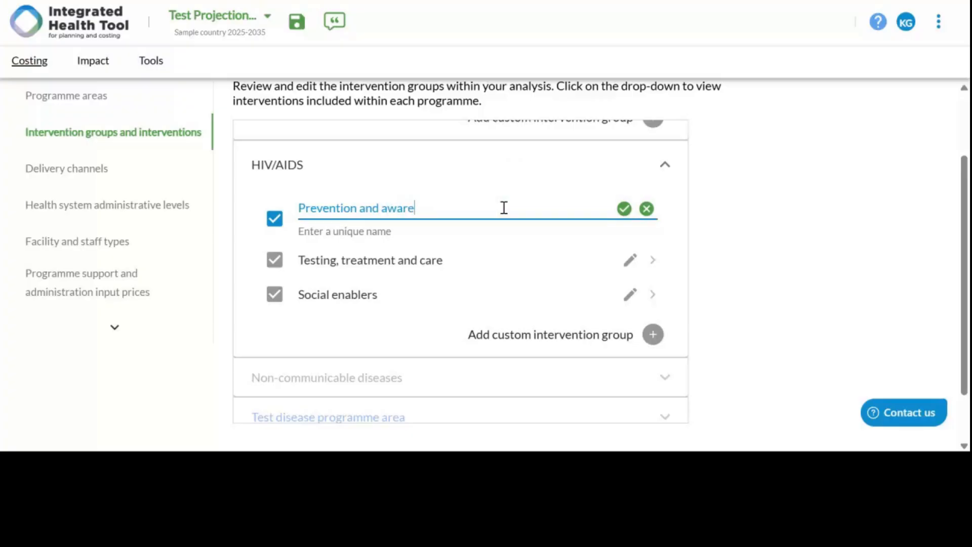
type("and awareness")
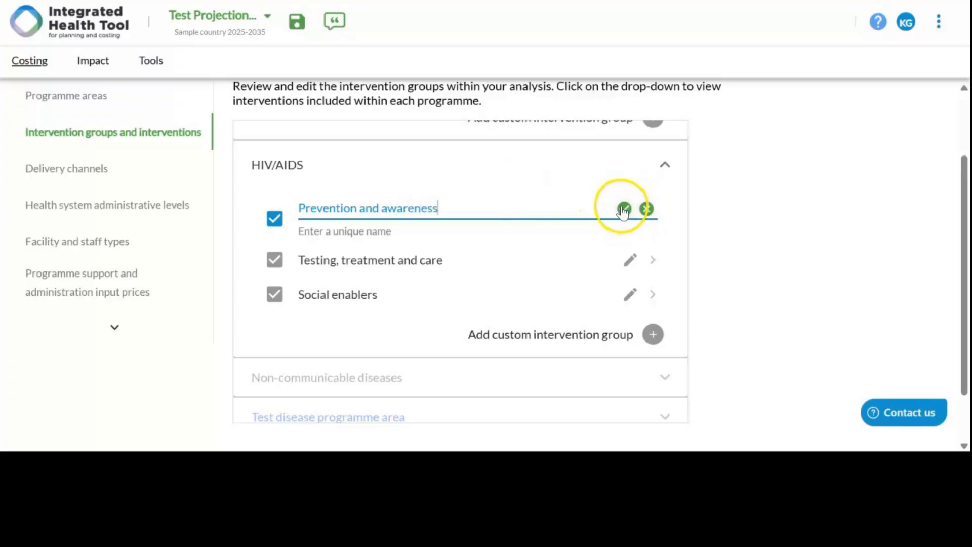
left_click(623, 209)
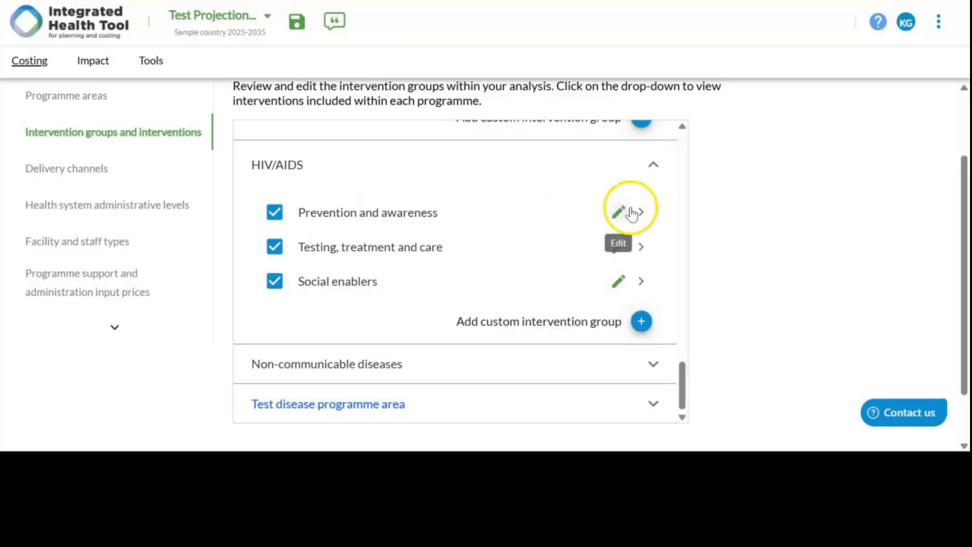
Step: Open the details of the HIV/AIDS Prevention and awareness group and examine its list of interventions
left_click(647, 216)
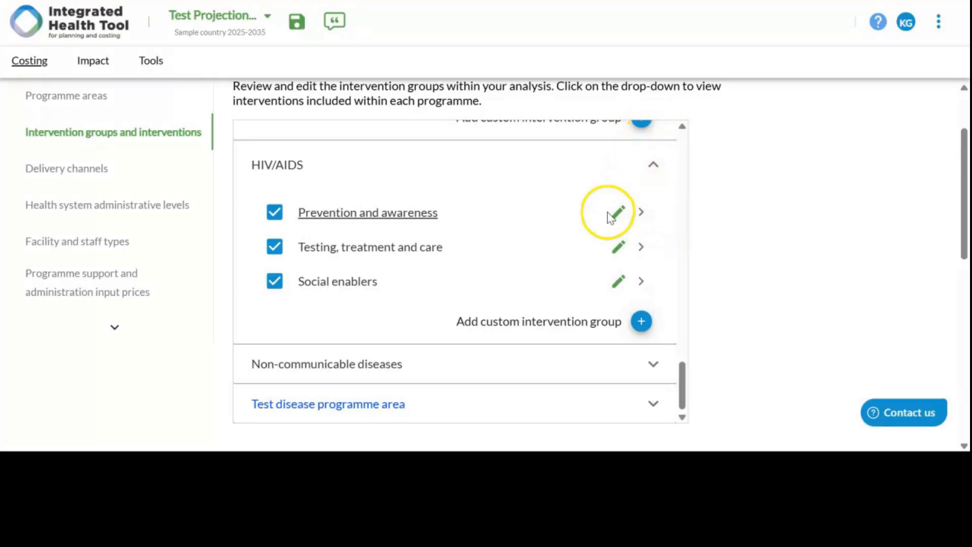
left_click(641, 213)
scroll(642, 217, "down", 2)
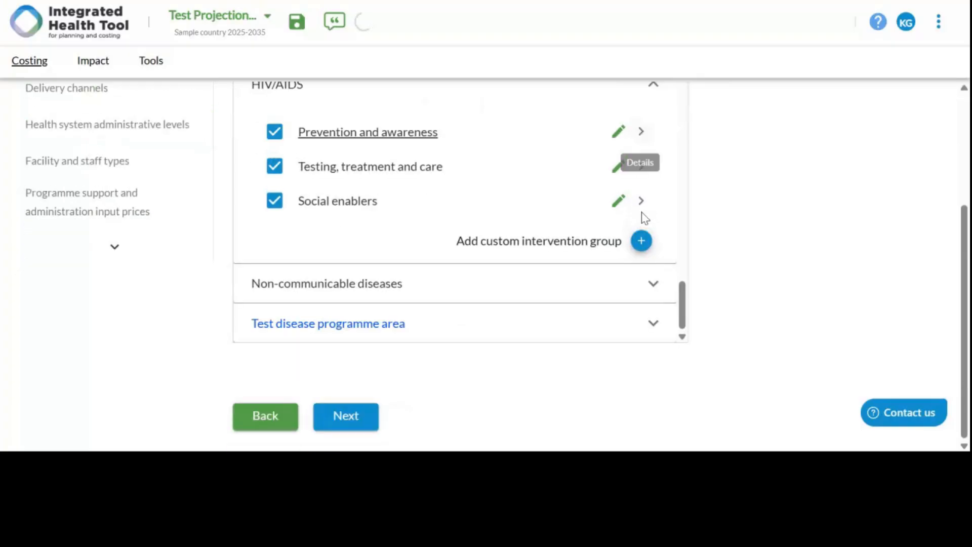
scroll(673, 199, "down", 8)
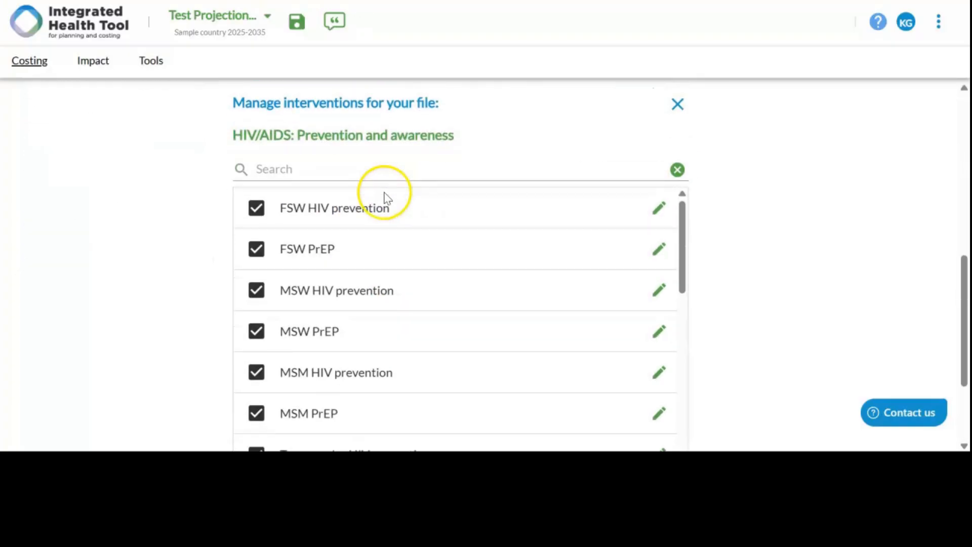
scroll(388, 197, "down", 9)
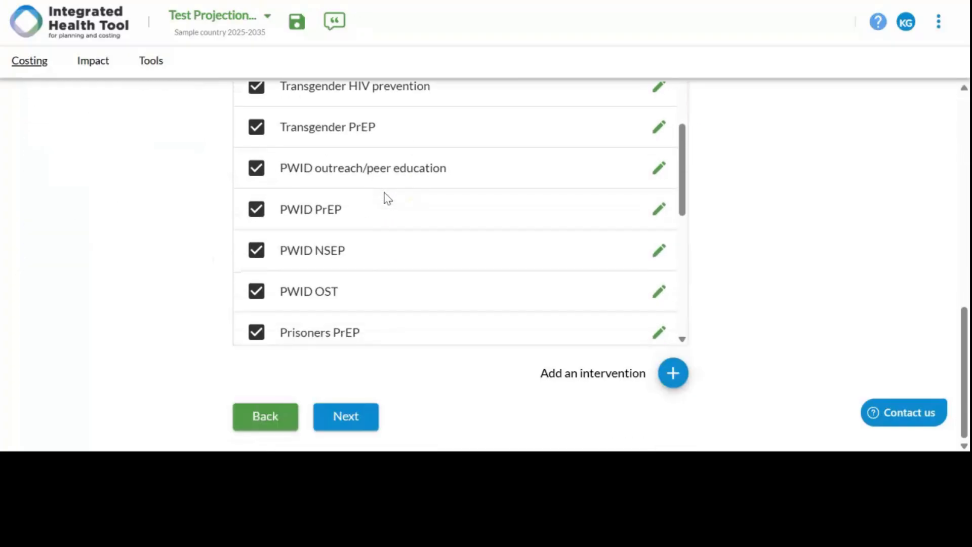
scroll(387, 197, "down", 4)
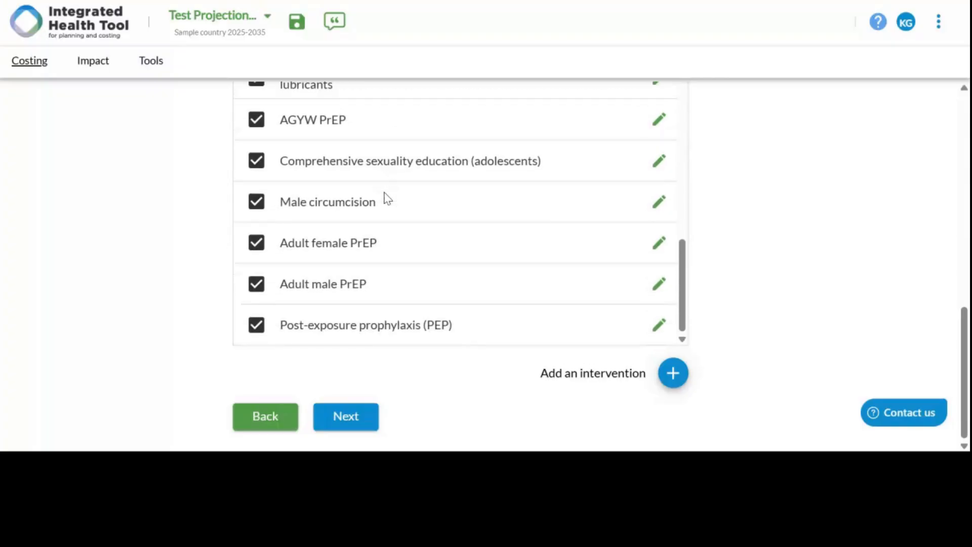
scroll(387, 197, "up", 7)
scroll(387, 197, "up", 10)
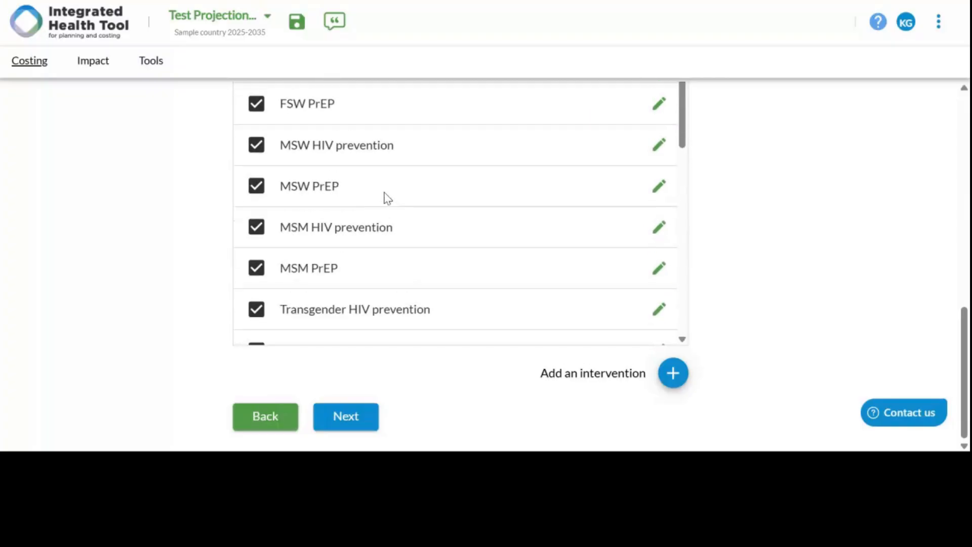
scroll(429, 240, "down", 8)
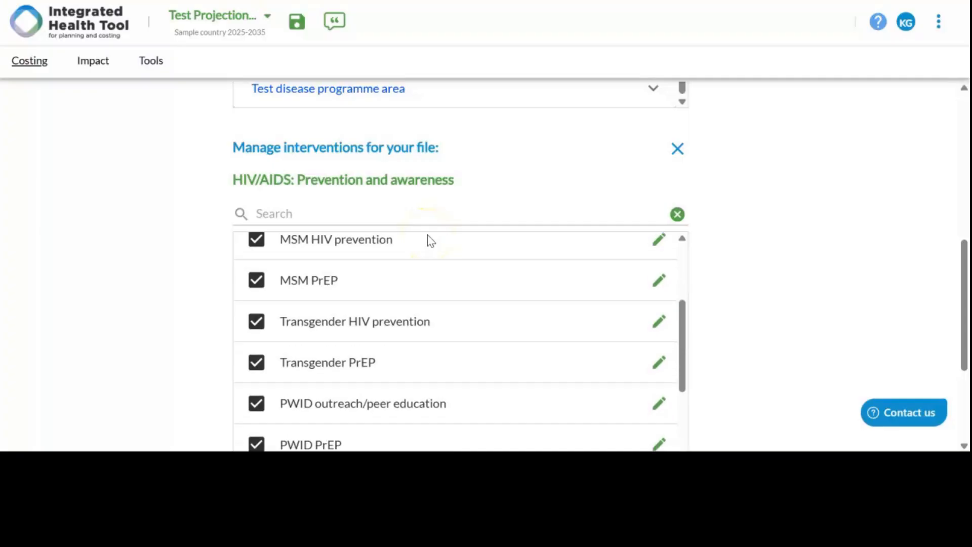
Step: Rename the FSW HIV prevention intervention as Female Sex Workers HIV prevention
scroll(430, 240, "up", 8)
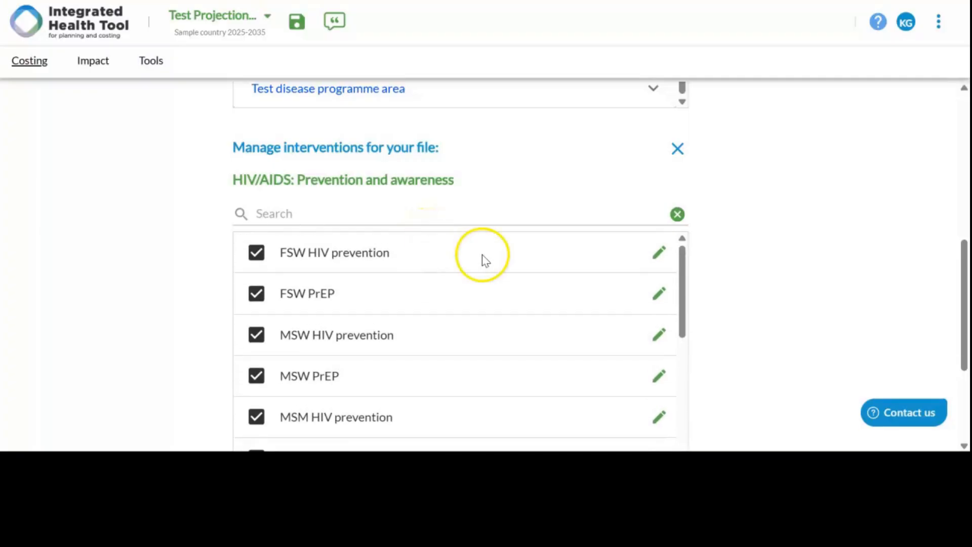
left_click(658, 252)
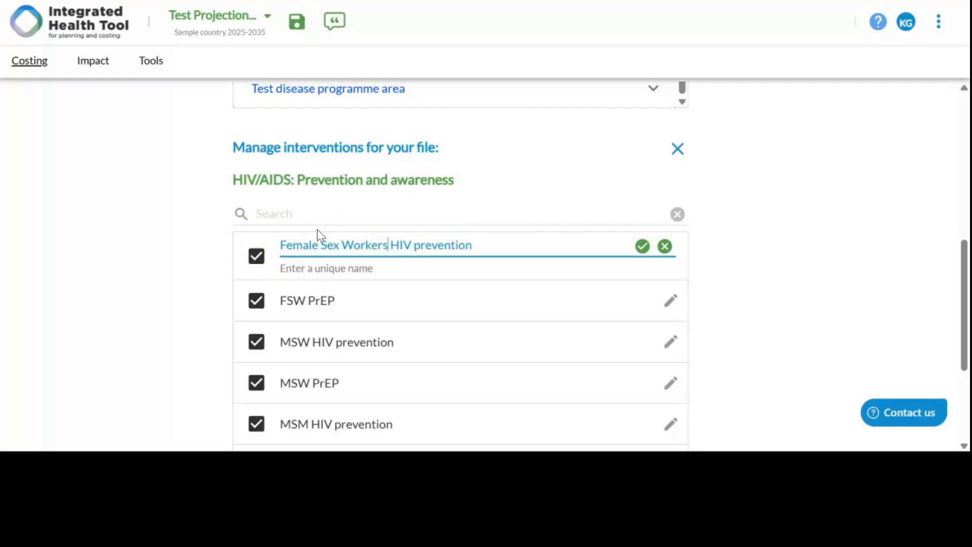
left_click(641, 247)
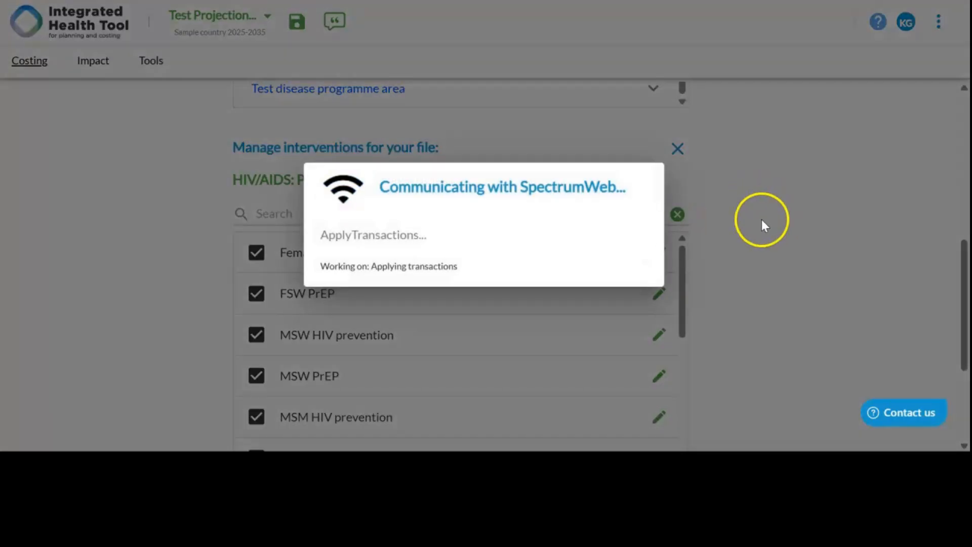
Step: Move the existing IPT (pregnant women) intervention from Malaria into the HIV/AIDS Prevention and awareness group
scroll(760, 226, "down", 3)
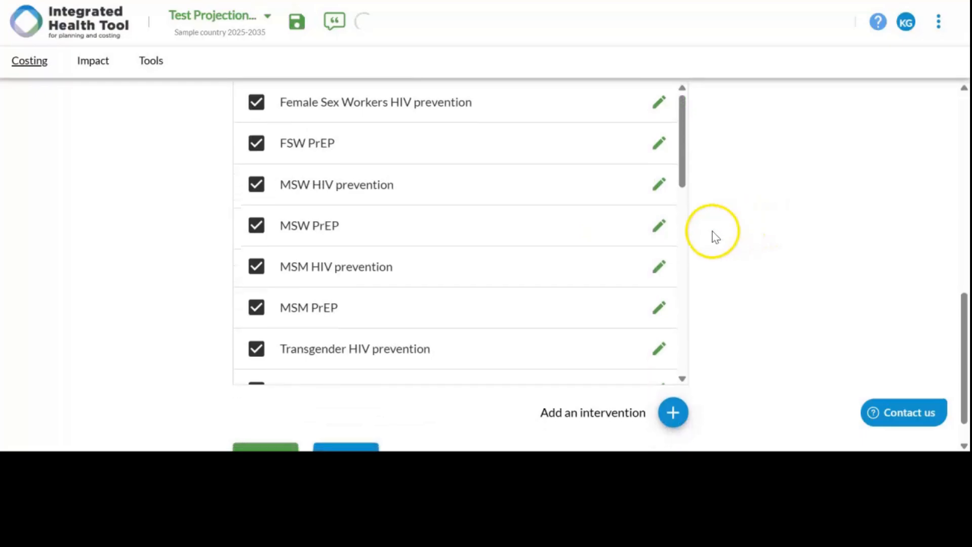
scroll(651, 241, "down", 10)
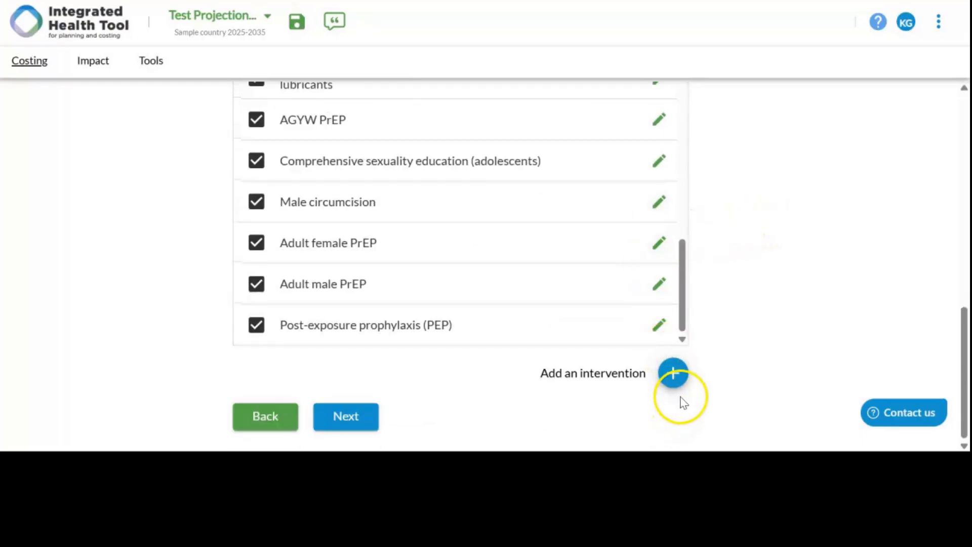
left_click(672, 373)
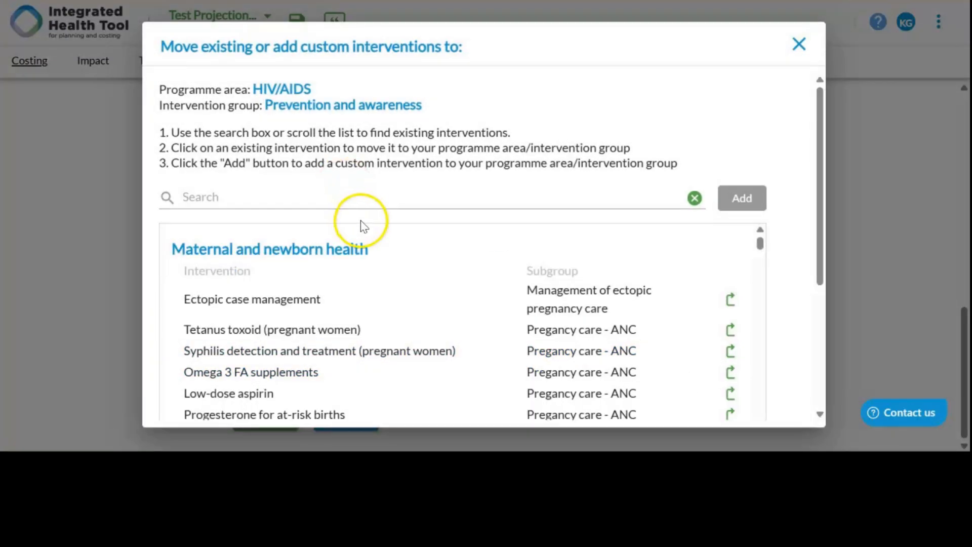
scroll(282, 282, "down", 2)
scroll(279, 287, "up", 2)
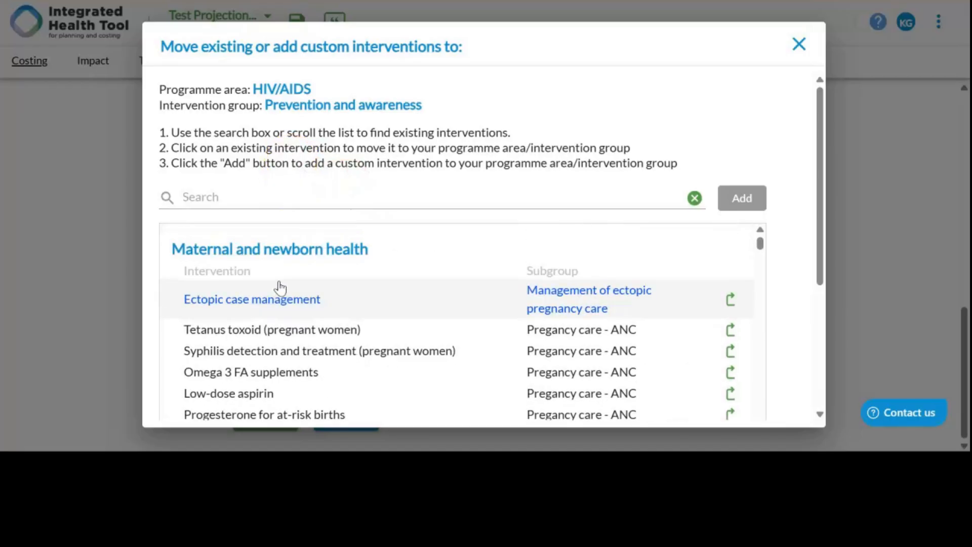
scroll(280, 288, "down", 2)
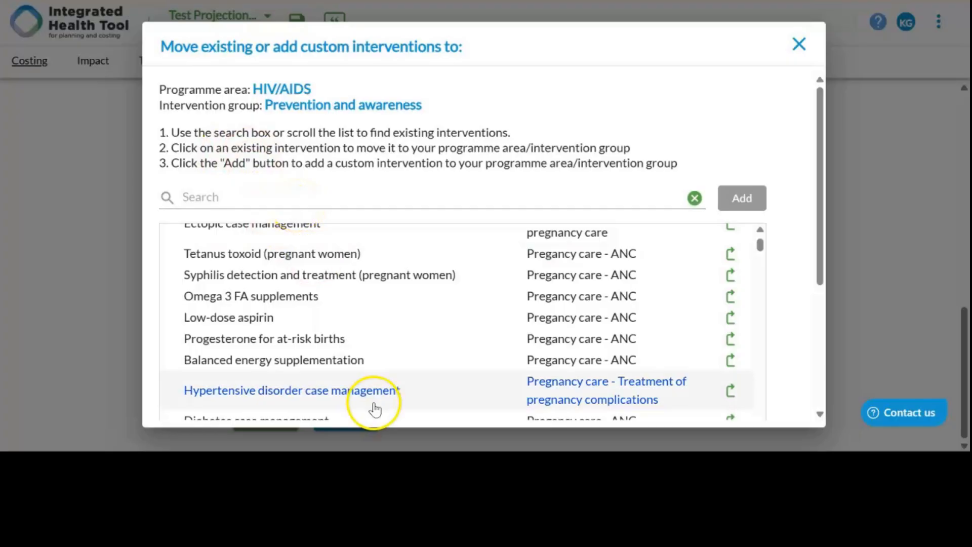
scroll(662, 323, "up", 2)
scroll(666, 328, "down", 15)
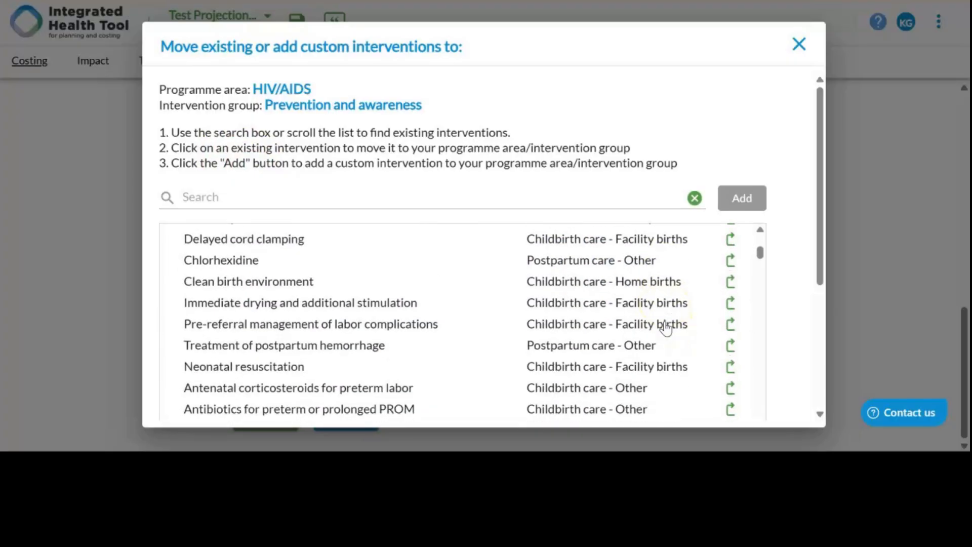
scroll(666, 328, "down", 20)
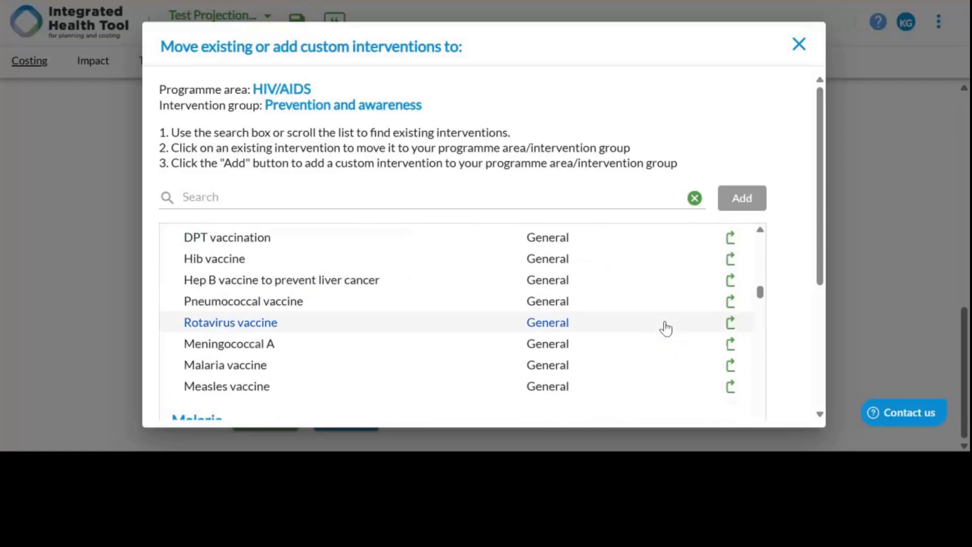
scroll(666, 328, "down", 20)
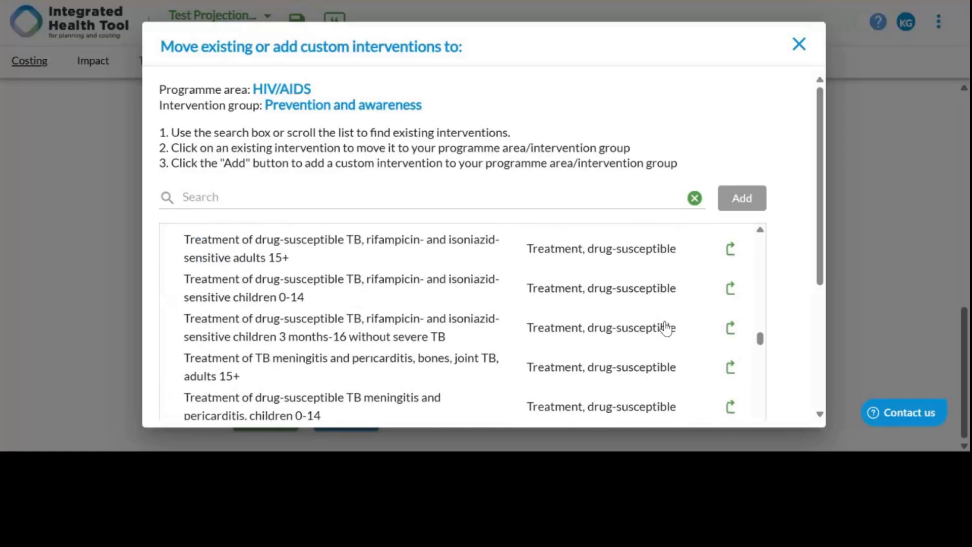
scroll(665, 328, "up", 3)
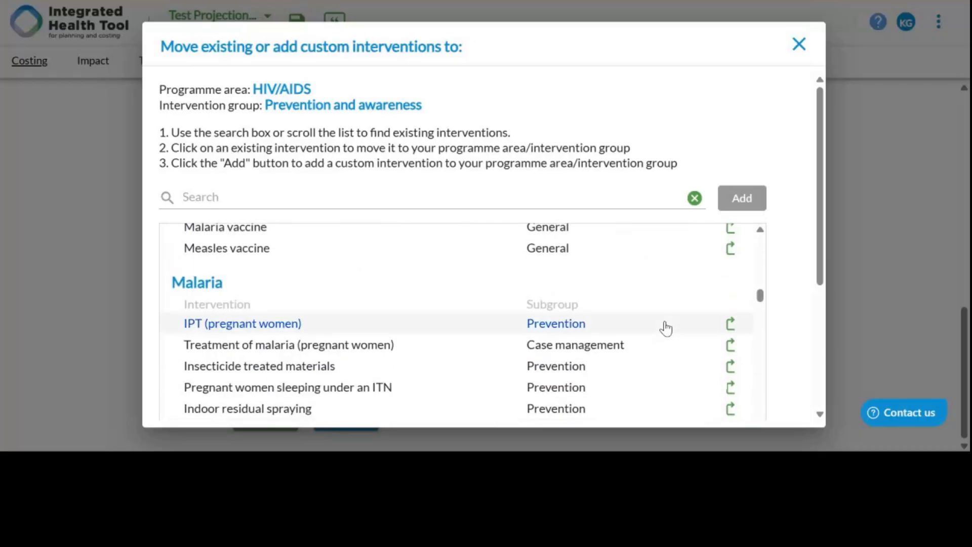
left_click(730, 324)
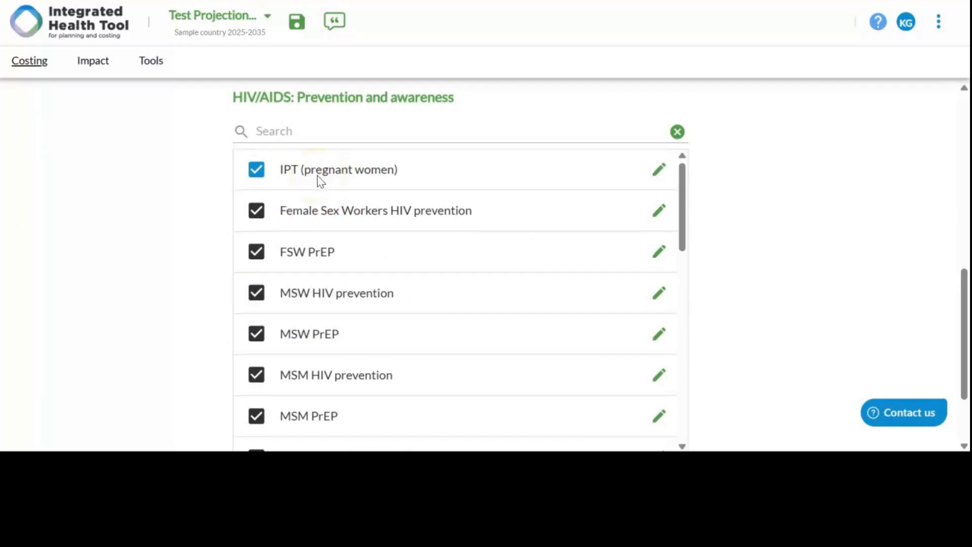
Step: Rename the moved IPT (pregnant women) intervention as IPT (pregnant women) HIV
left_click(659, 171)
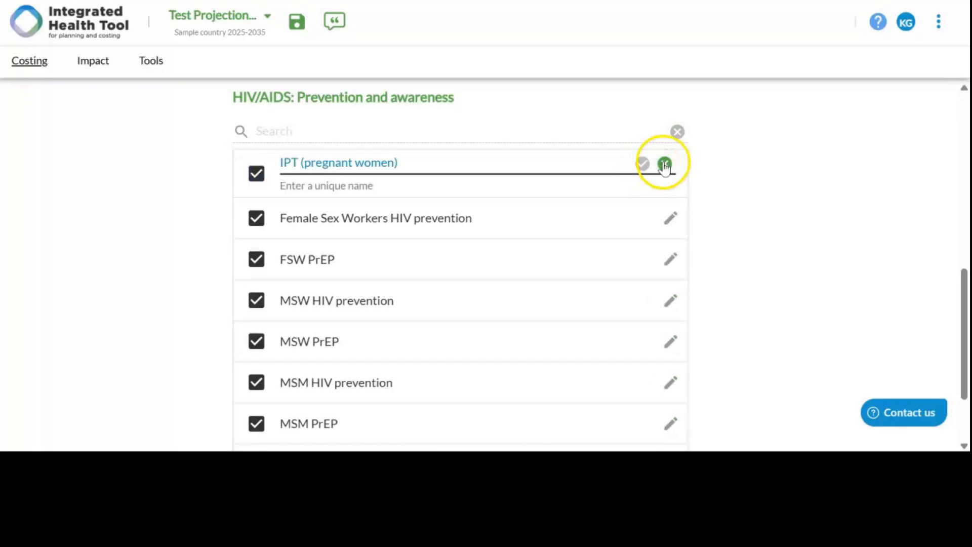
left_click(664, 164)
left_click(661, 172)
left_click(529, 172)
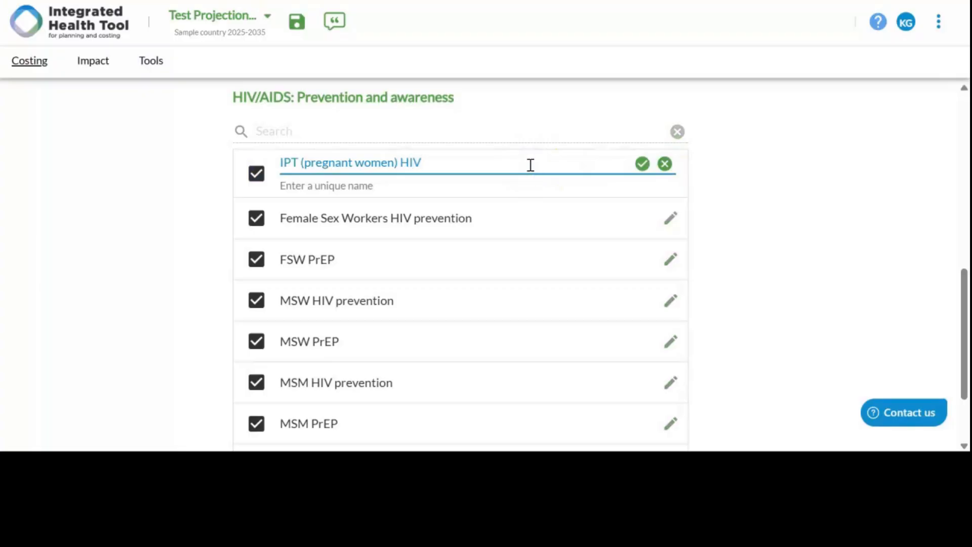
left_click(642, 164)
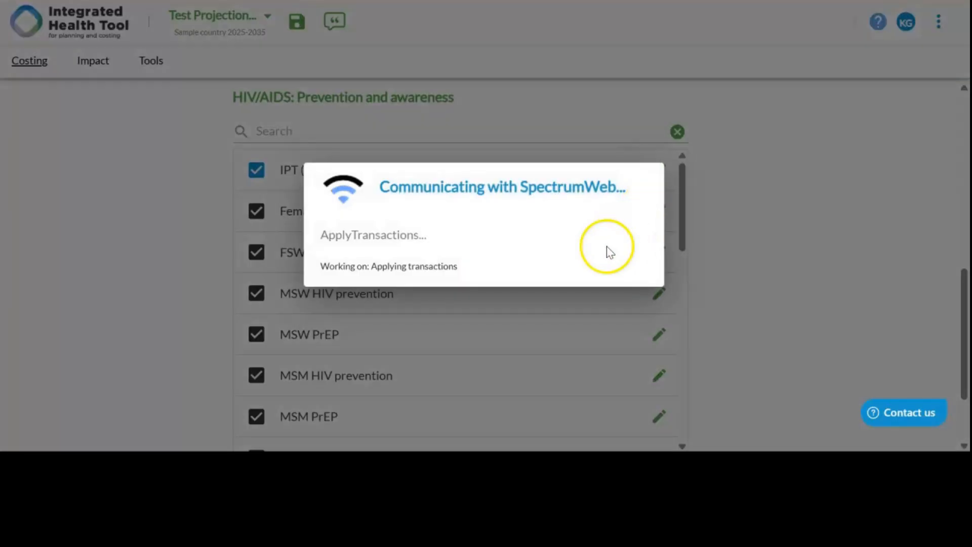
Step: Add a custom intervention named Custom HIV Intervention 1 to the HIV/AIDS Prevention and awareness group
scroll(581, 277, "down", 12)
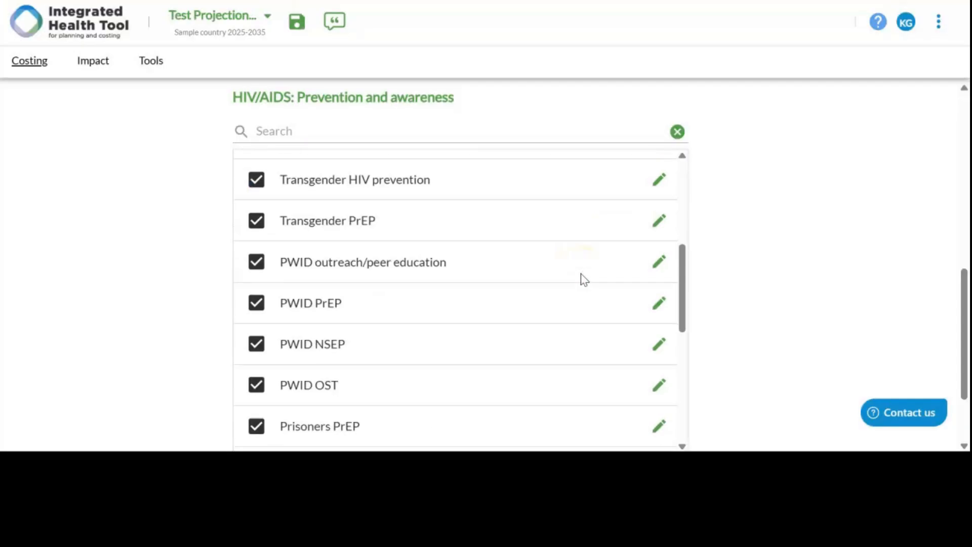
scroll(581, 278, "down", 10)
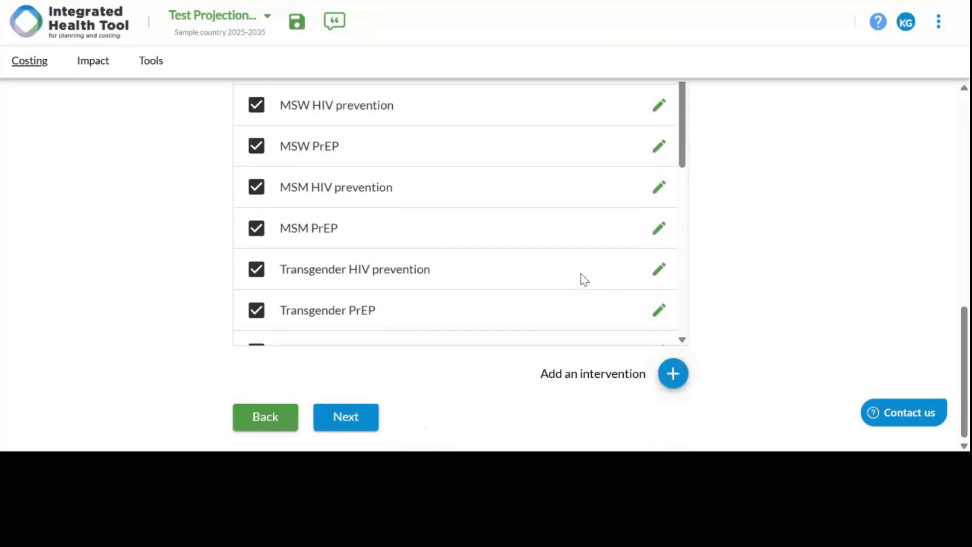
left_click(673, 373)
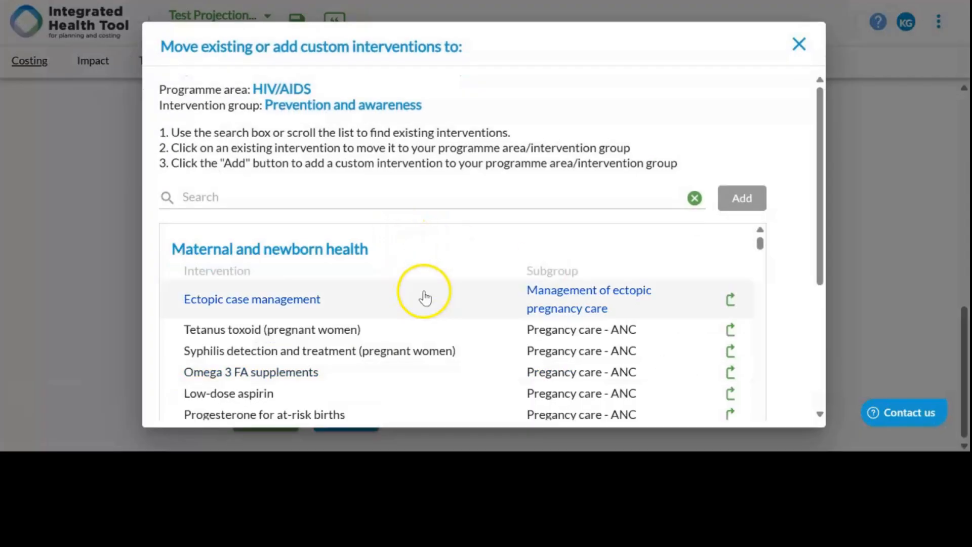
scroll(433, 301, "down", 10)
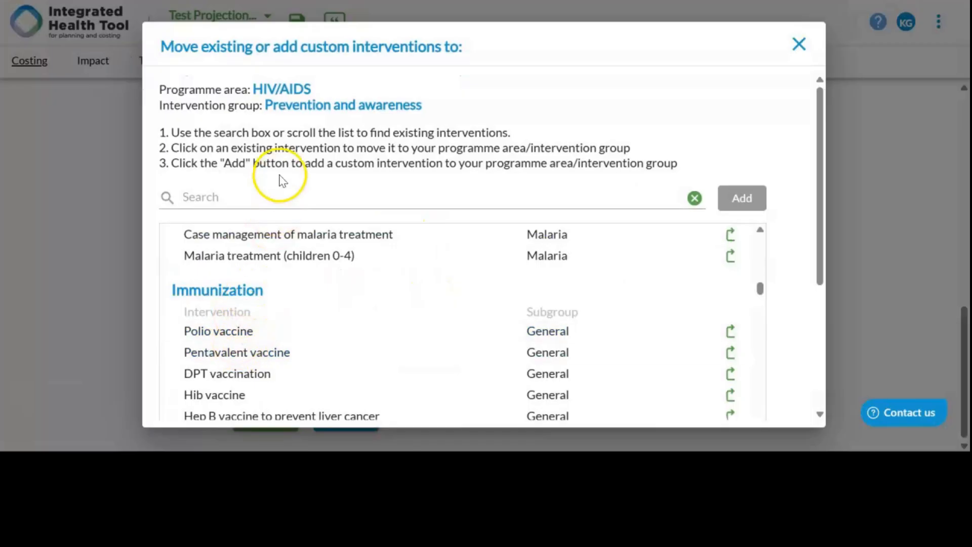
left_click(264, 194)
type("Custom")
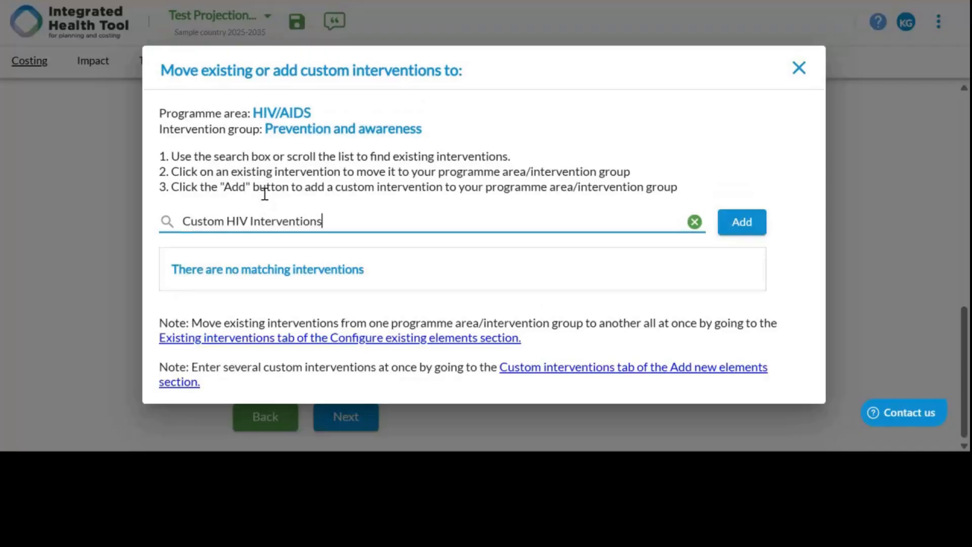
type("HIV Intervention 1")
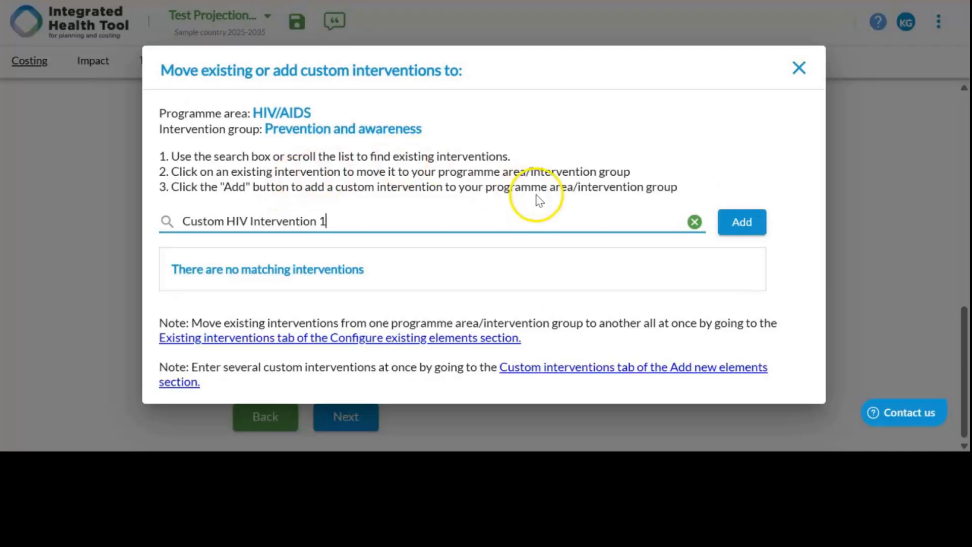
left_click(731, 221)
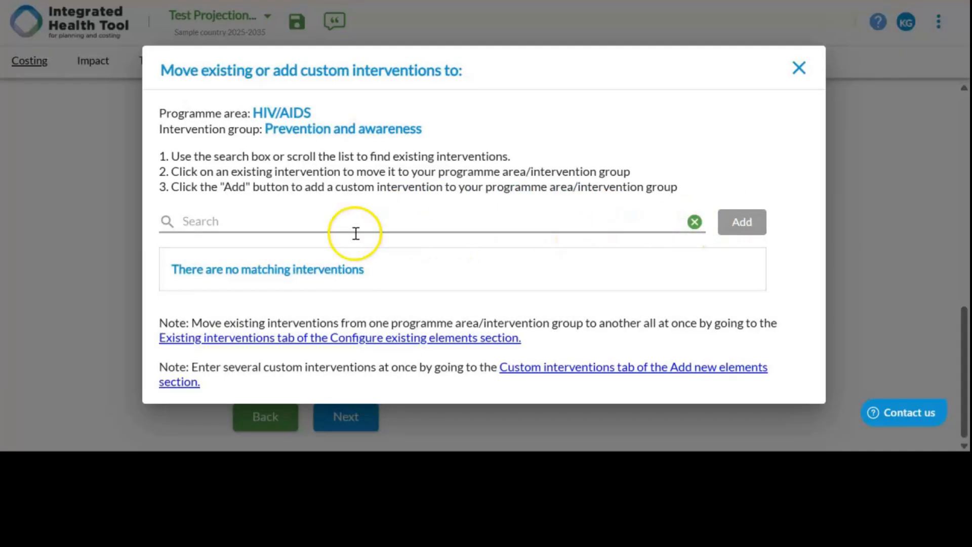
Step: Add a custom intervention group named Test Intervention Group 1 under the Test disease programme area
scroll(482, 261, "down", 10)
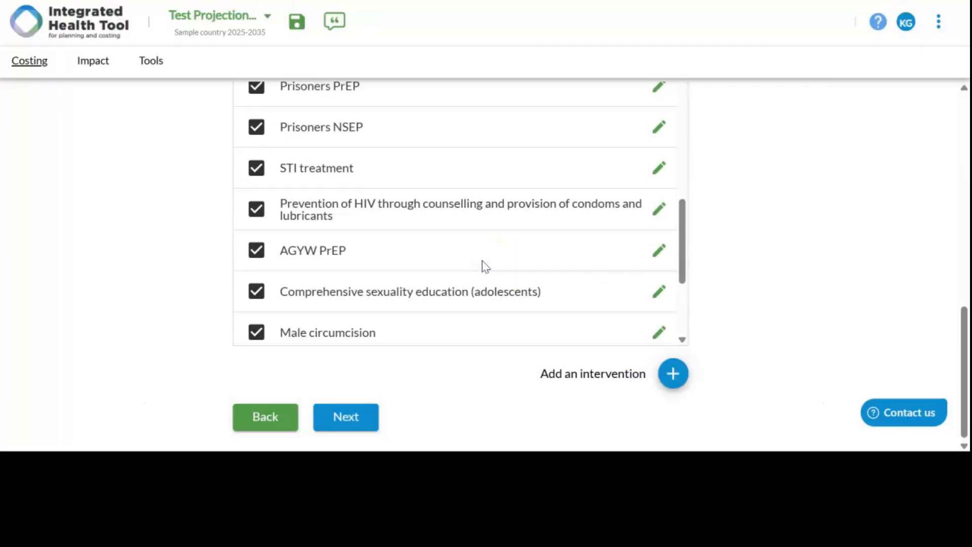
scroll(673, 263, "up", 8)
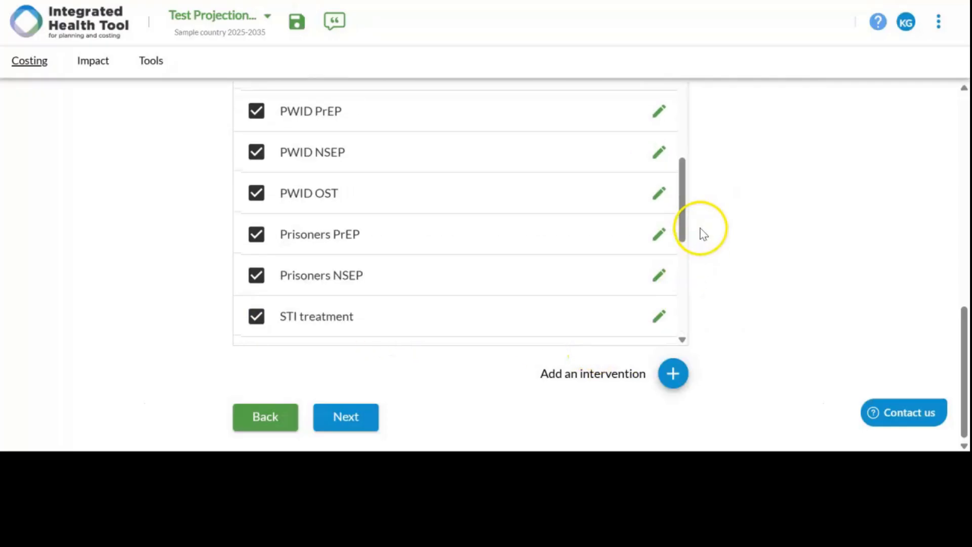
scroll(696, 218, "down", 2)
scroll(670, 237, "up", 2)
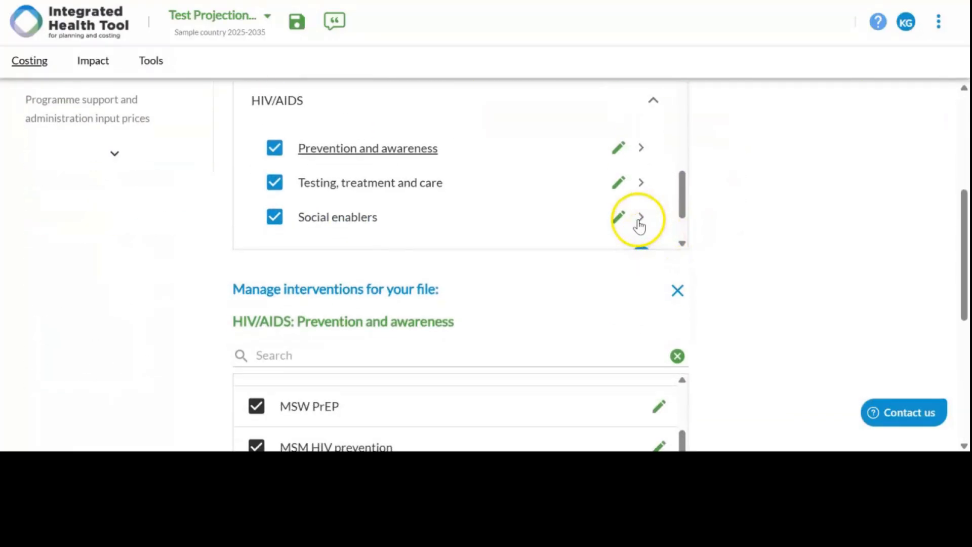
scroll(633, 225, "down", 2)
left_click(653, 230)
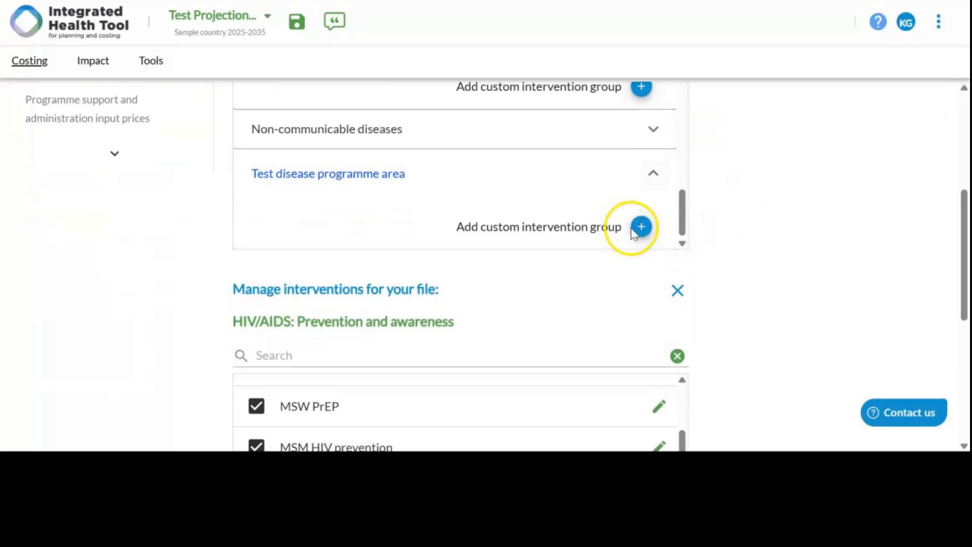
left_click(640, 226)
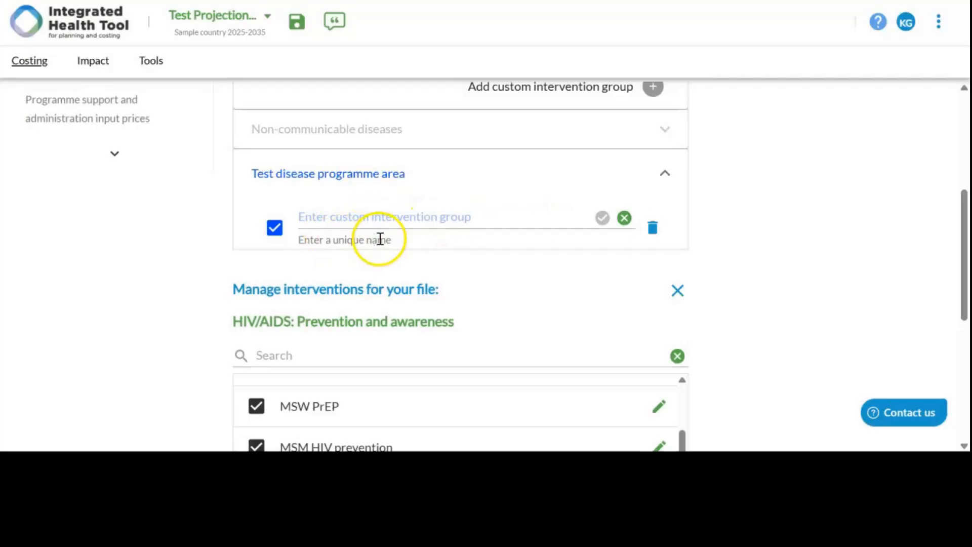
left_click(396, 221)
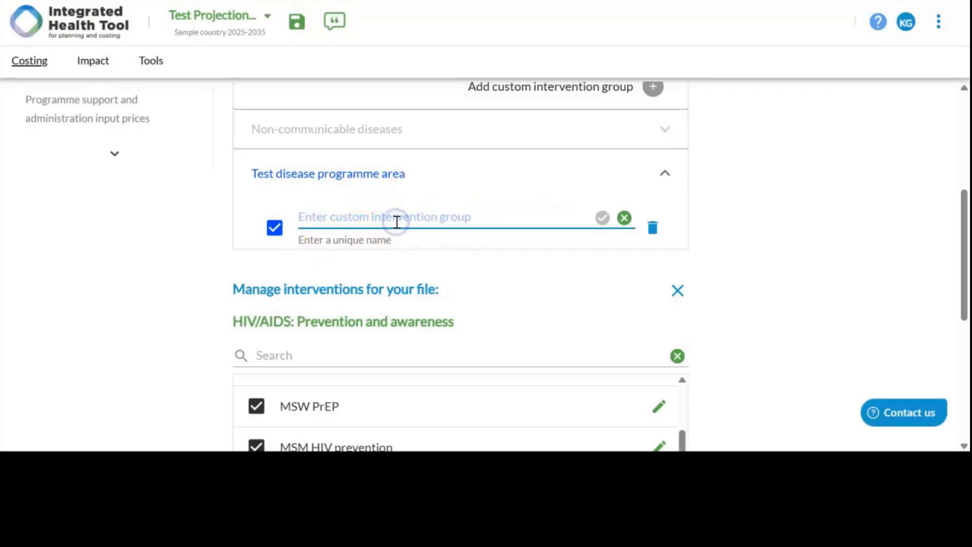
left_click(397, 221)
type("Cu")
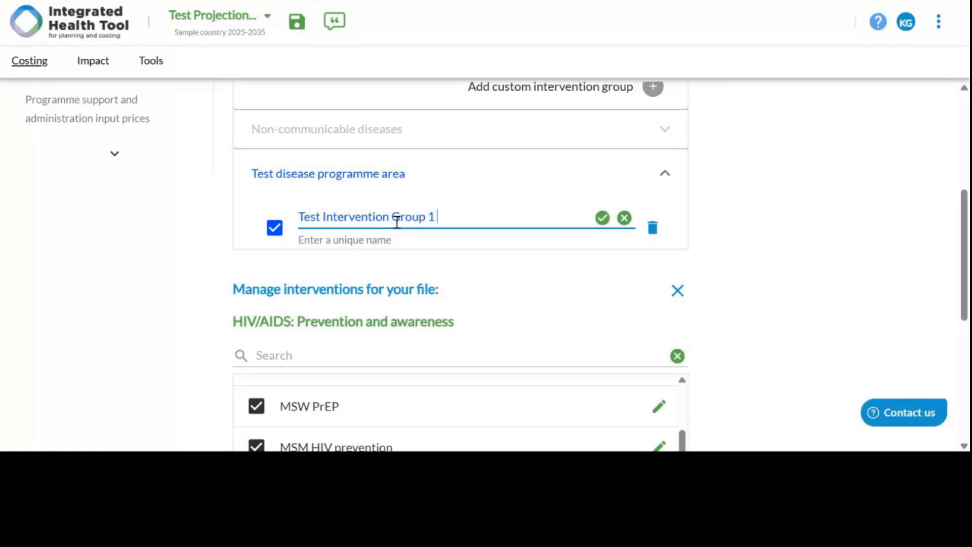
left_click(603, 218)
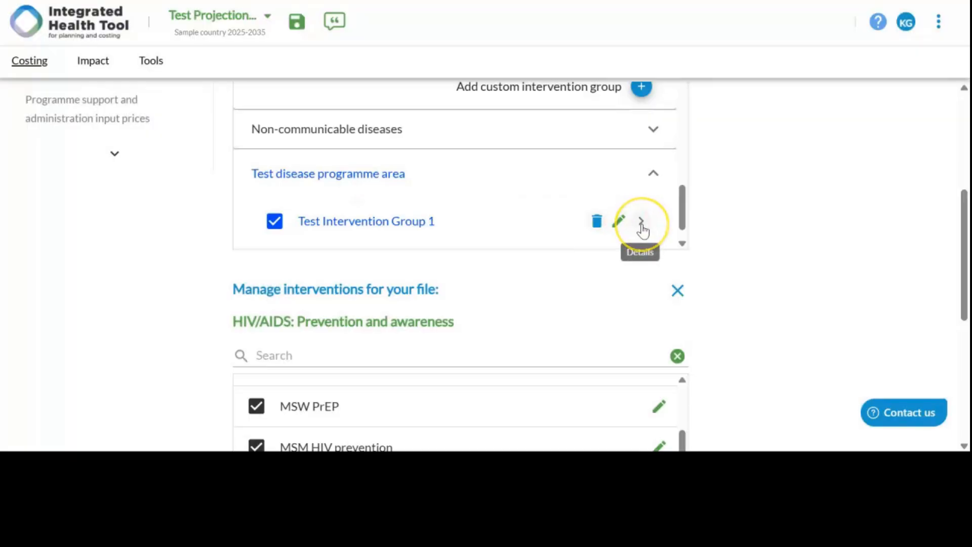
Step: Add a second custom intervention group named Test Intervention Group 2 under the Test disease programme area
scroll(642, 225, "down", 1)
left_click(642, 227)
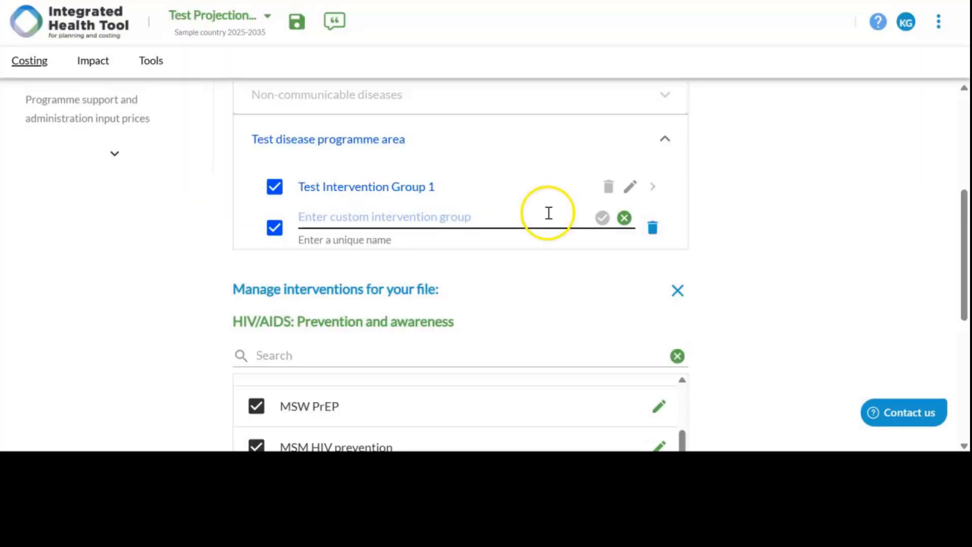
left_click(521, 218)
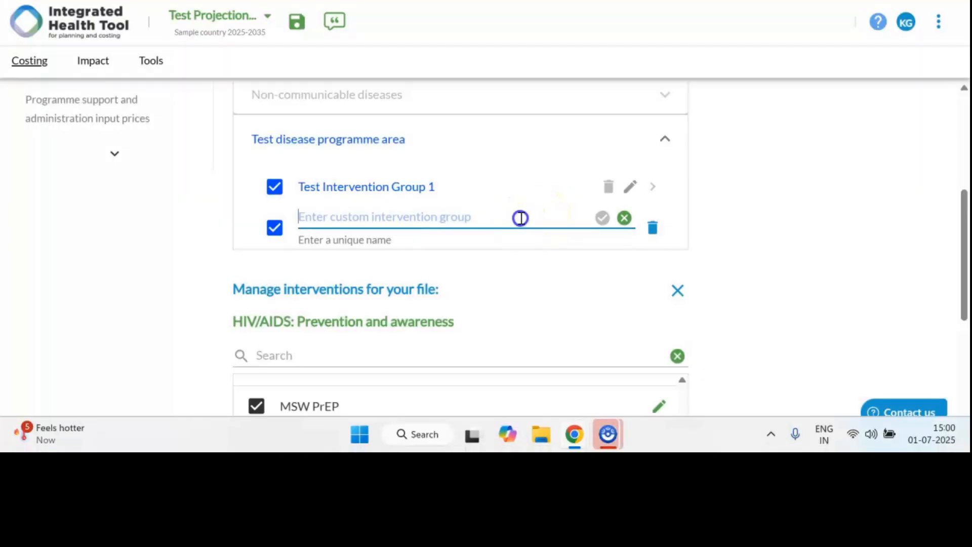
type("Test Inter")
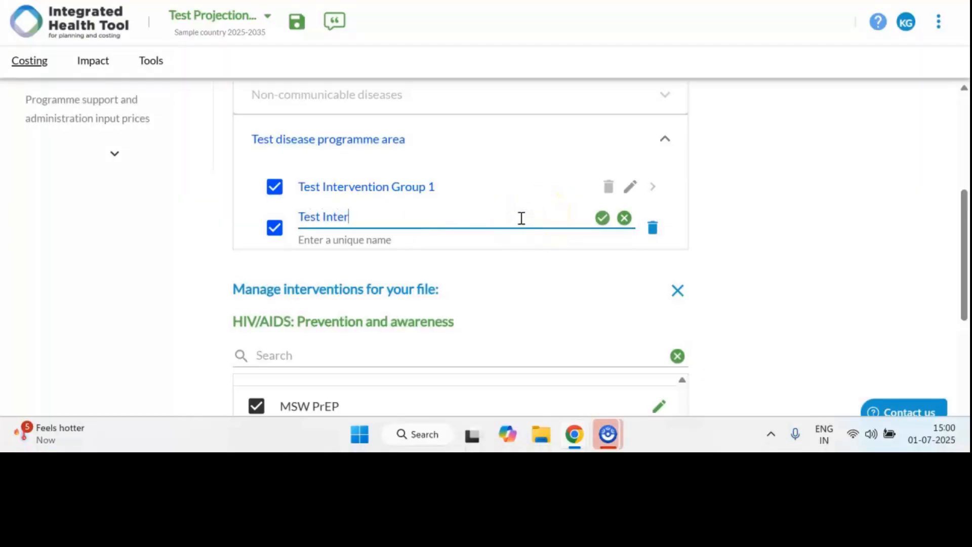
type("vention Group 2")
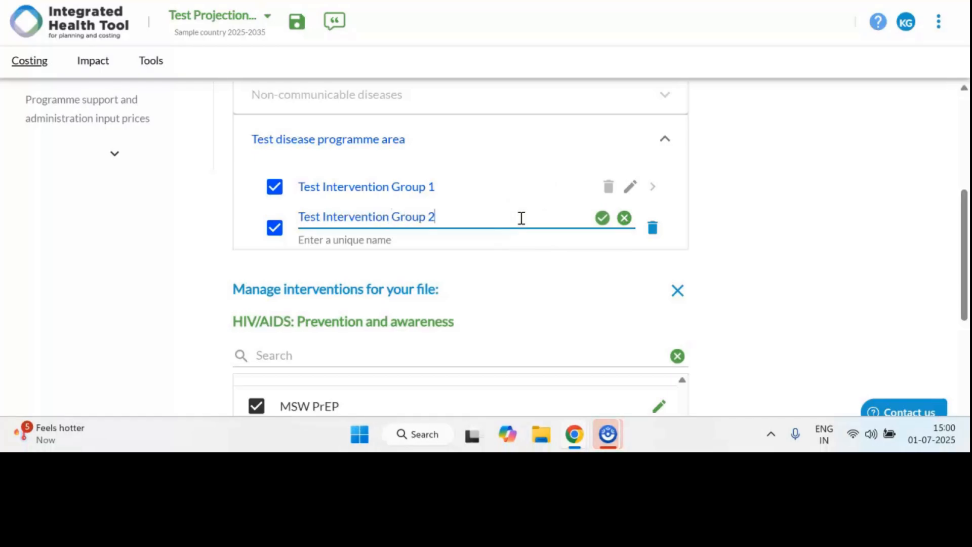
left_click(600, 218)
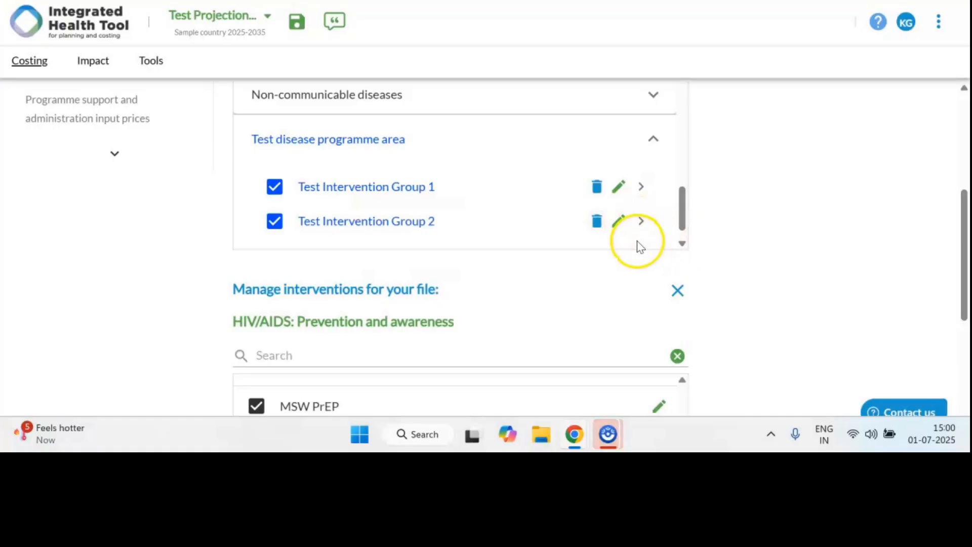
Step: Move the existing Hib vaccine intervention from Immunization into Test Intervention Group 1 of the Test disease programme area
scroll(627, 246, "down", 1)
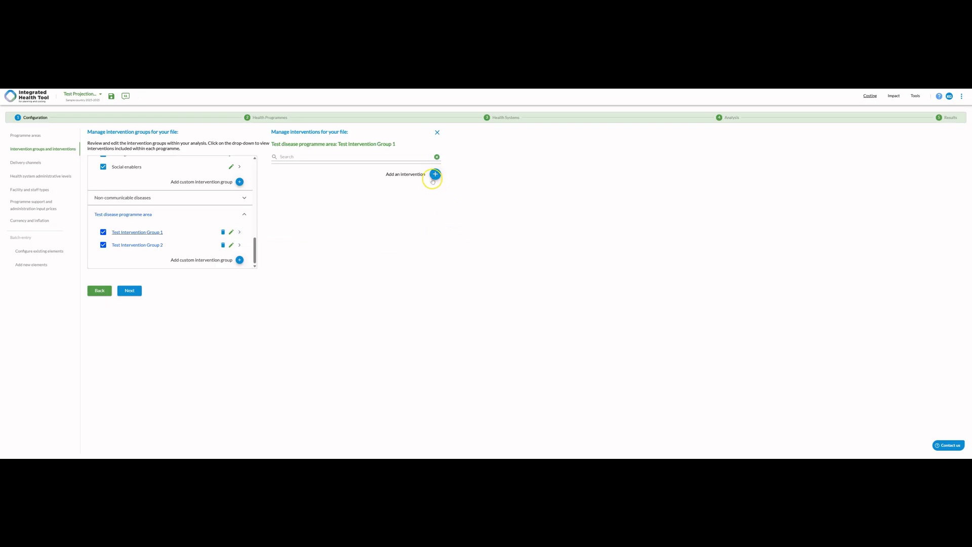
left_click(435, 175)
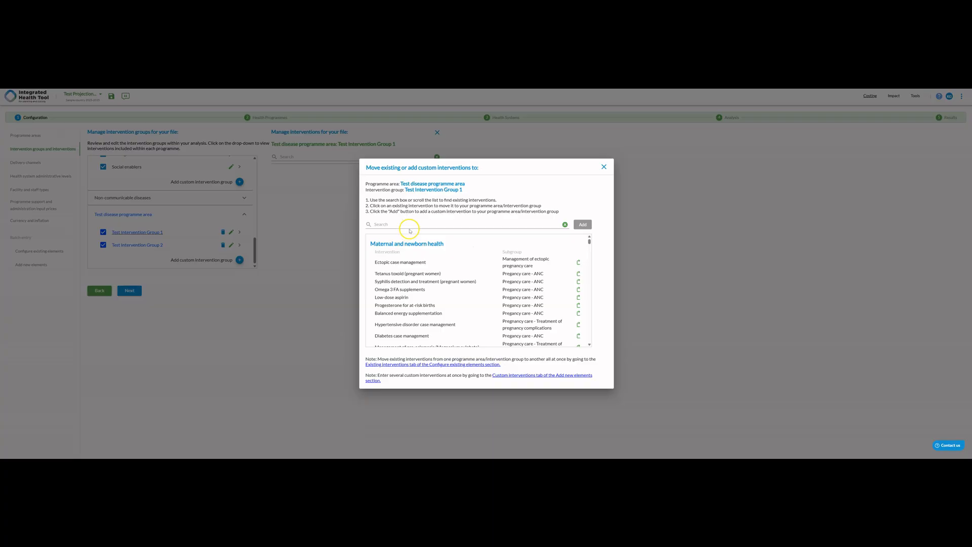
scroll(445, 303, "down", 10)
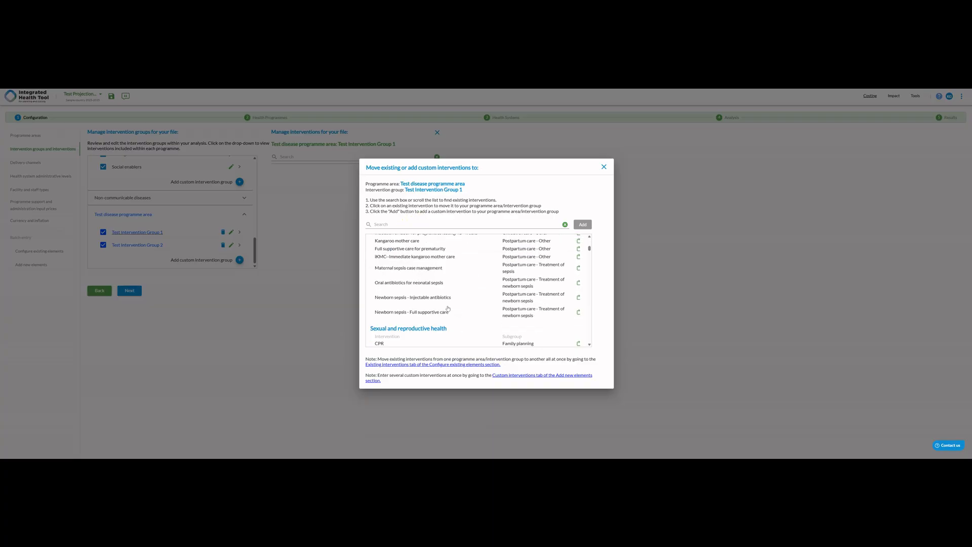
scroll(448, 307, "down", 10)
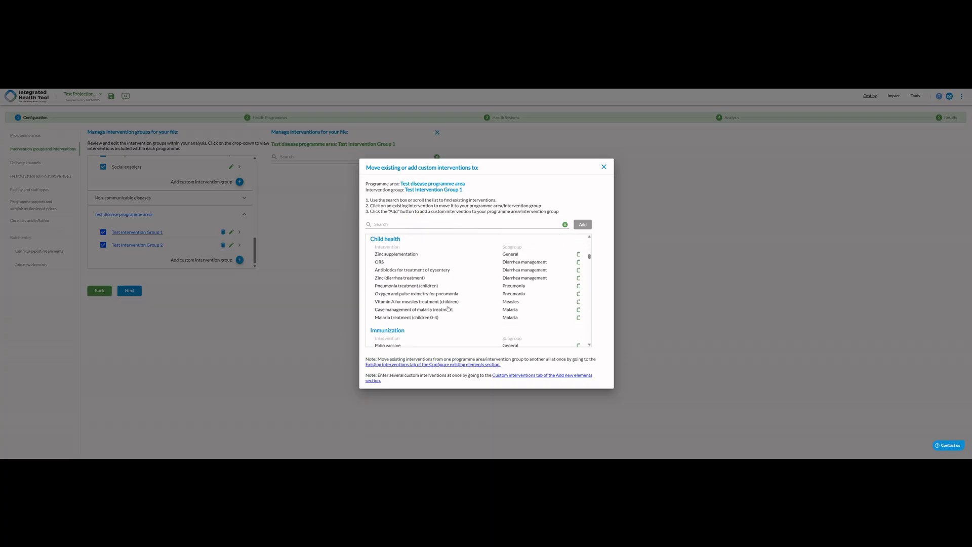
scroll(447, 308, "down", 2)
left_click(550, 302)
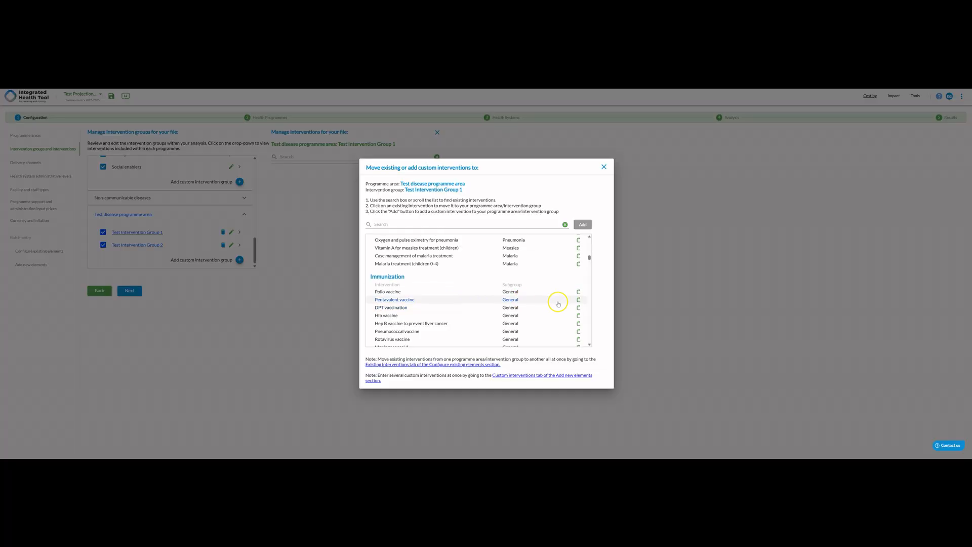
left_click(578, 318)
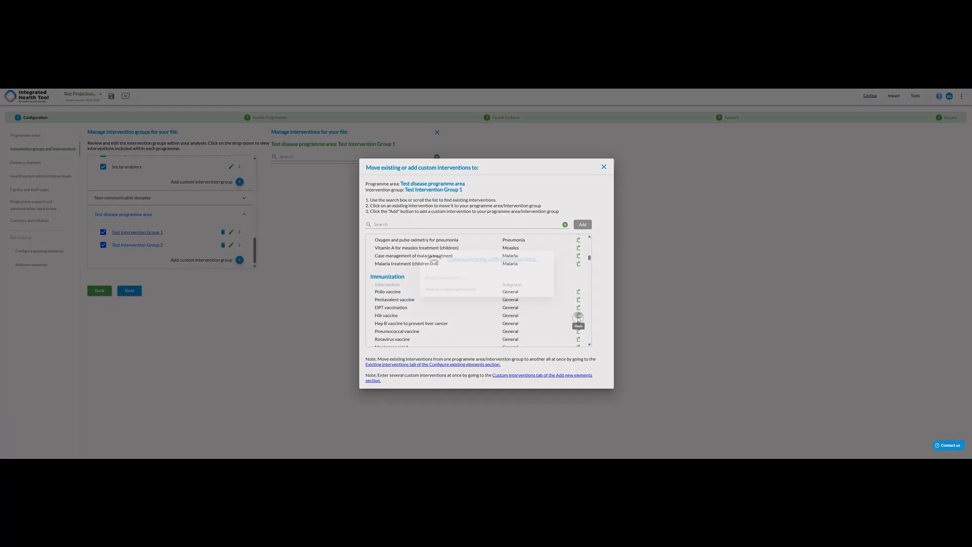
left_click(536, 309)
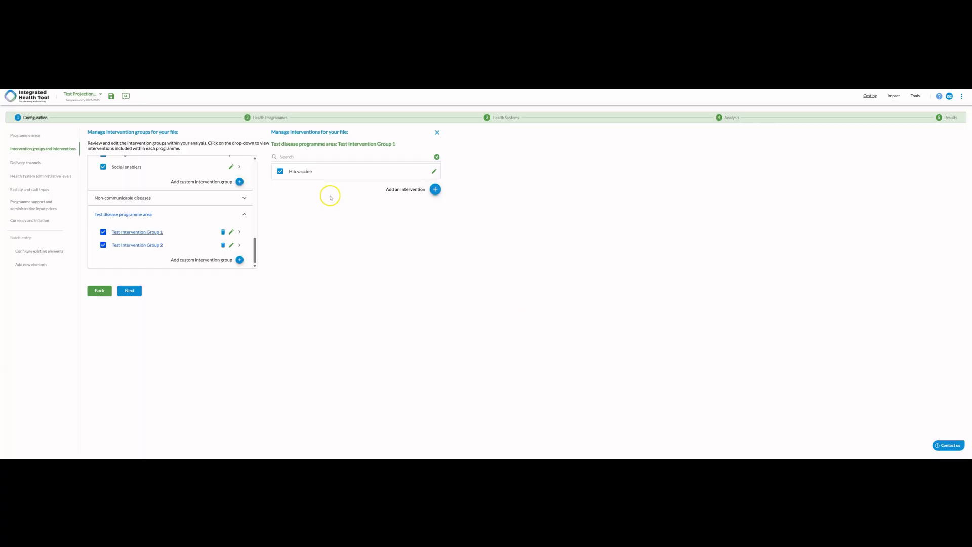
Step: Add a custom intervention named Test Intervention 1 to Test Intervention Group 1
left_click(435, 190)
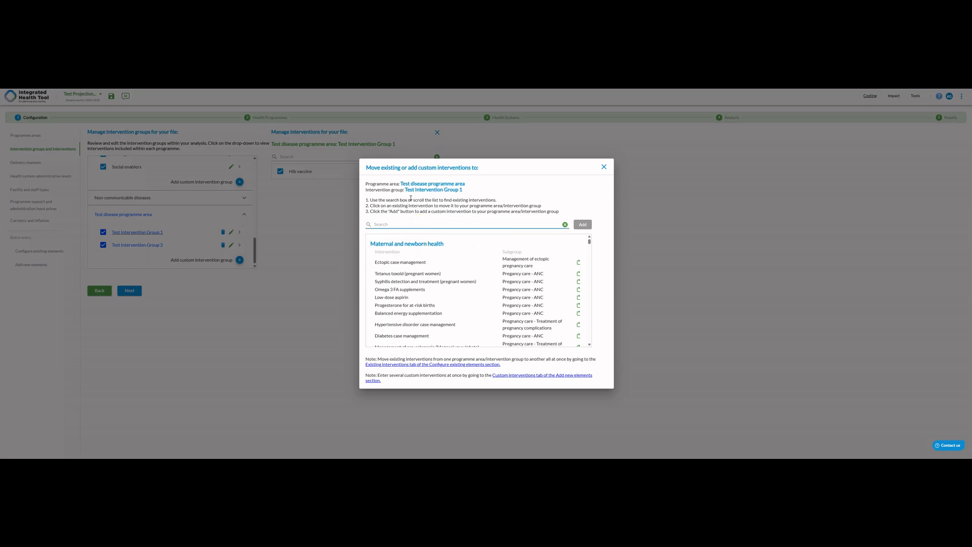
type("Test Intervention 1")
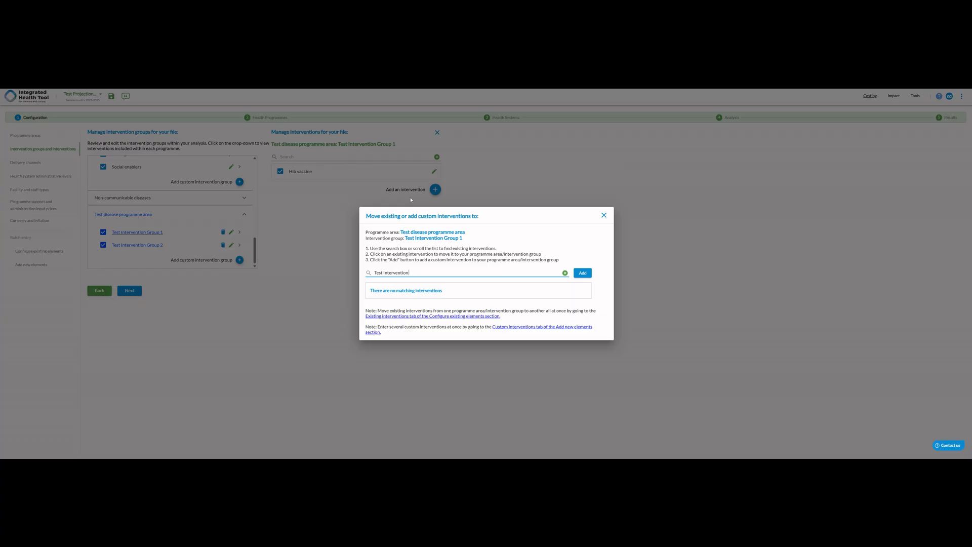
left_click(582, 273)
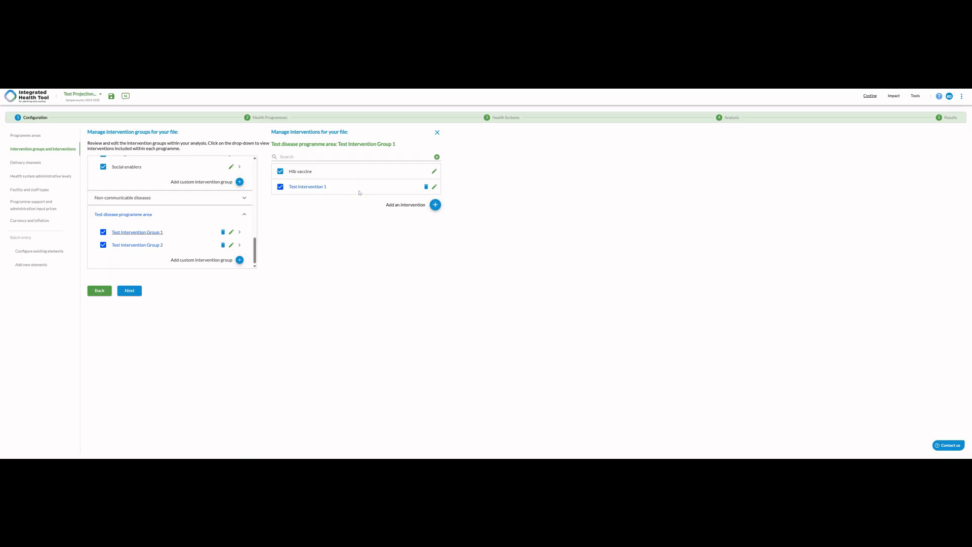
Step: Add a second custom Test Intervention to Test Intervention Group 1, alongside Test Intervention 1
left_click(436, 205)
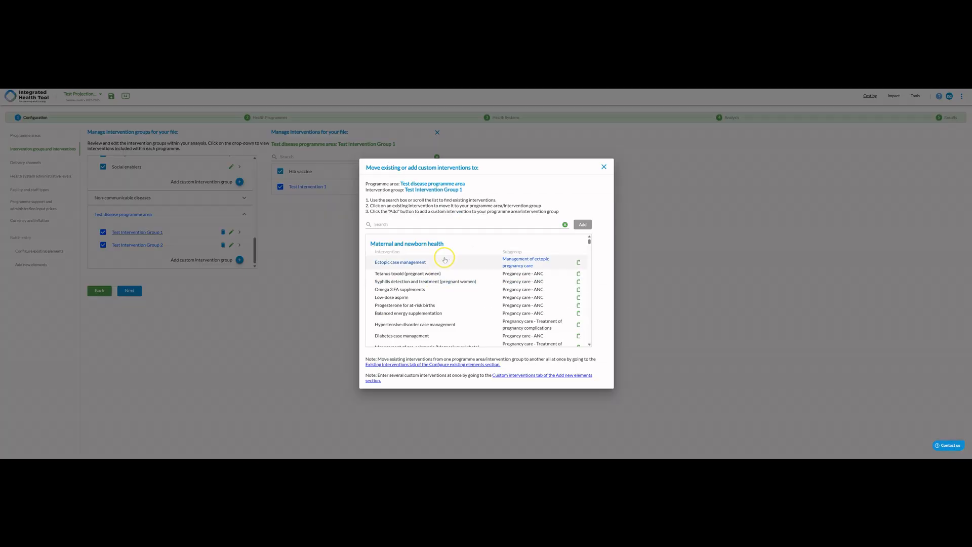
type("Te")
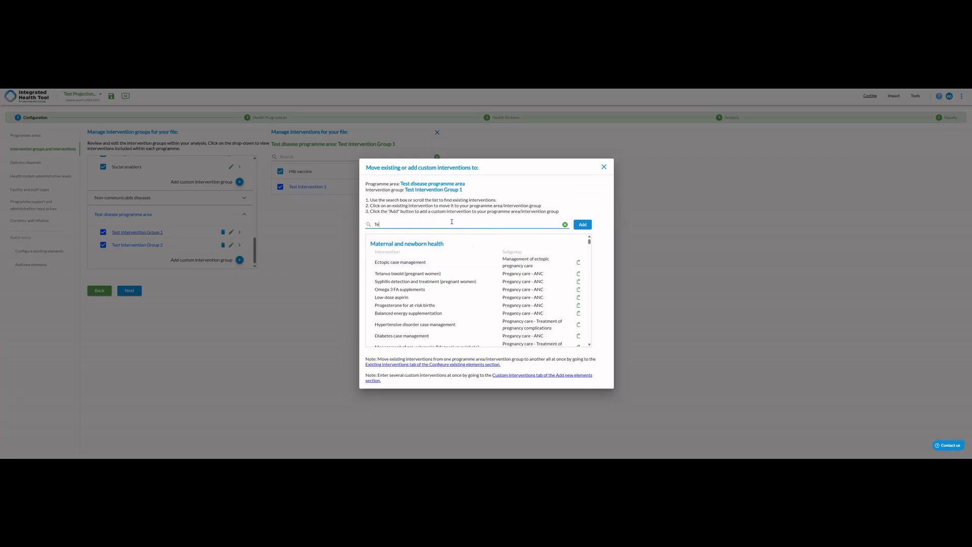
type("st I")
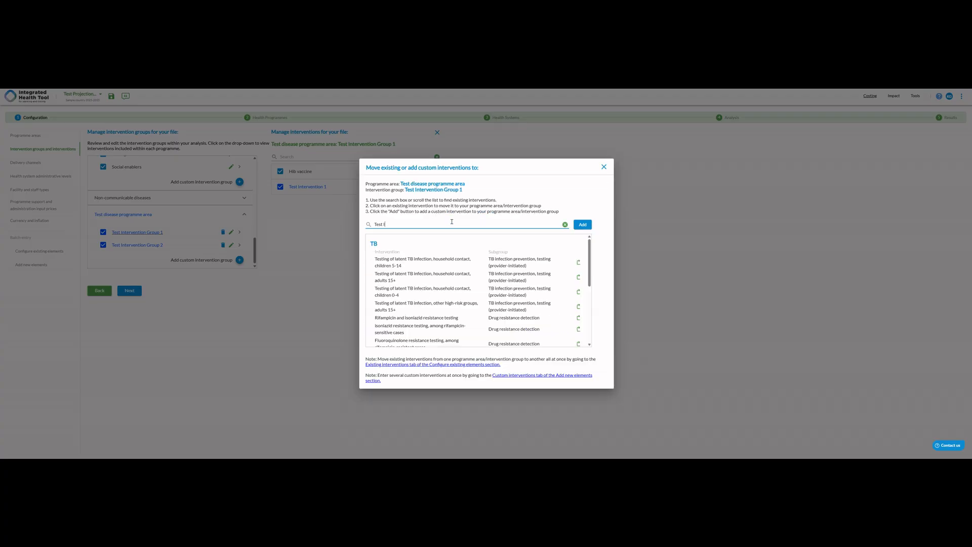
type("ntev")
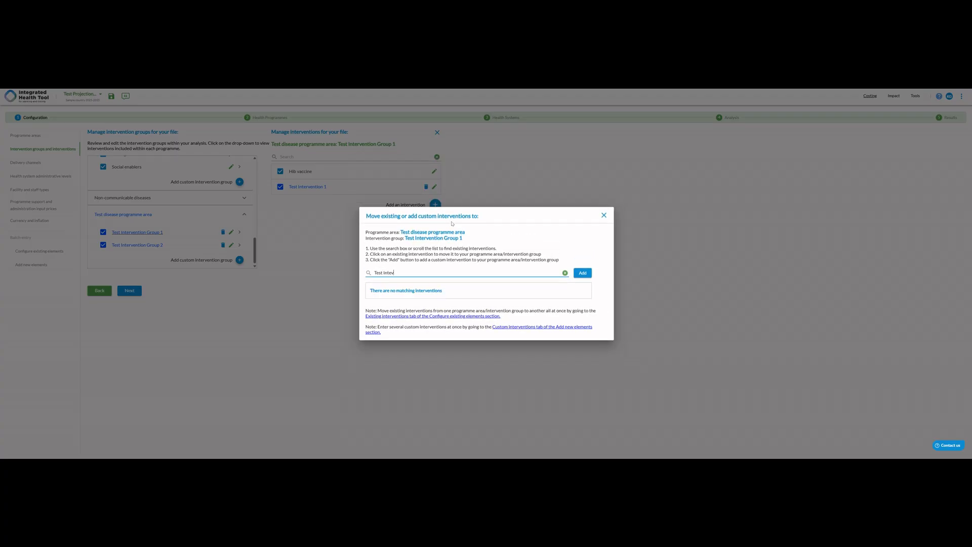
type("vention 2")
left_click(583, 273)
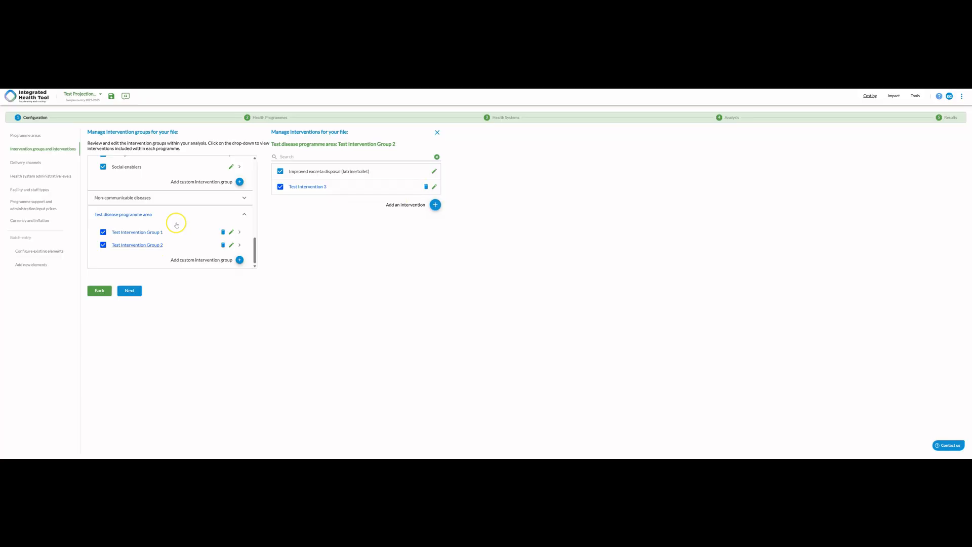
Step: Expand the Non-communicable diseases programme area and review the intervention groups listed across the programme areas
scroll(172, 228, "up", 2)
left_click(170, 235)
scroll(169, 237, "down", 5)
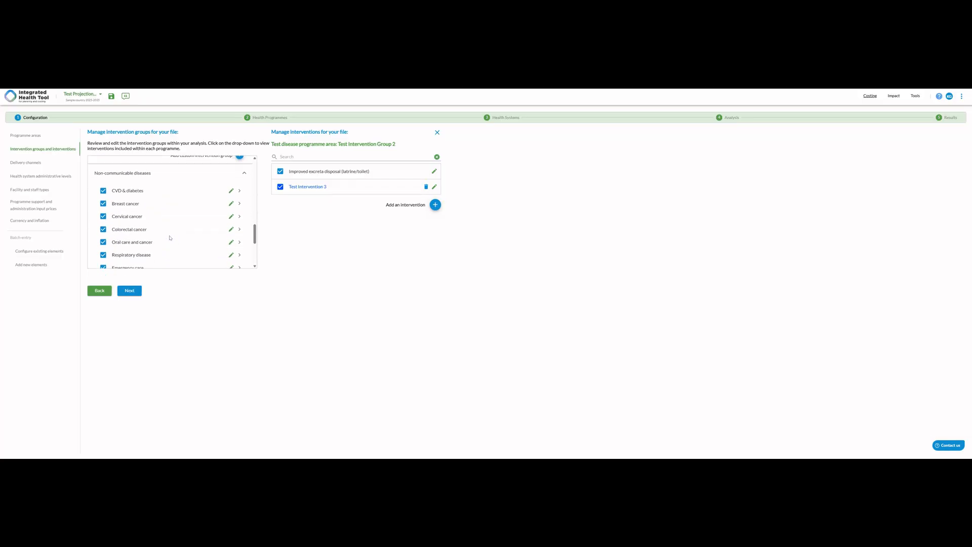
scroll(170, 238, "down", 1)
scroll(170, 238, "up", 7)
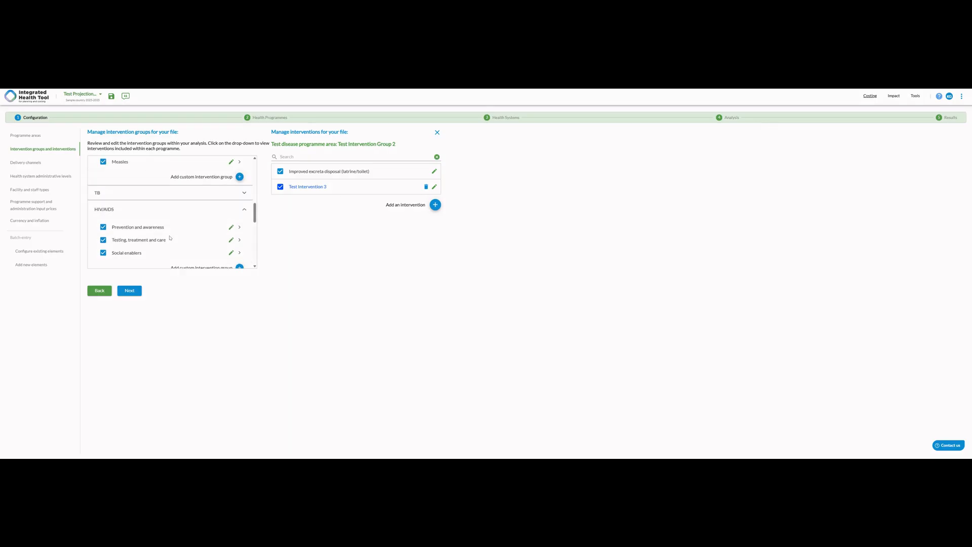